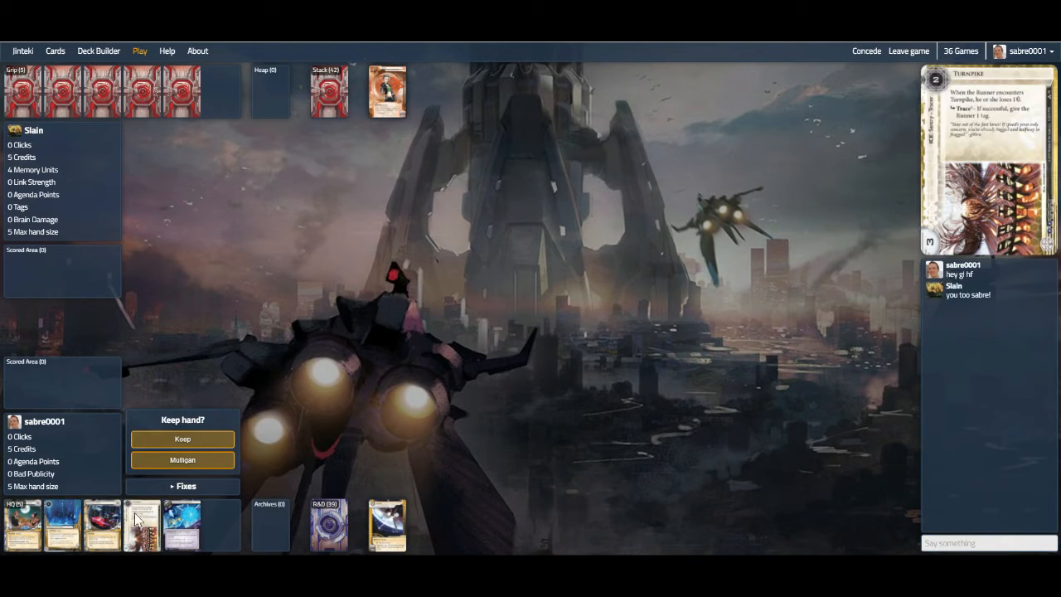
Mulligan the opening hand to redraw the HQ cards
left_click(179, 460)
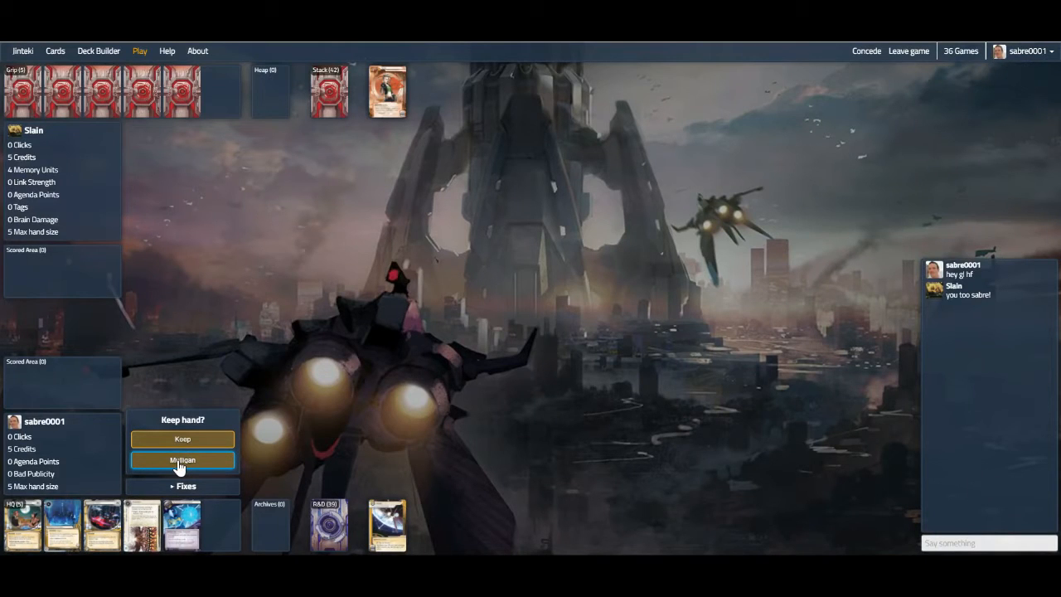
left_click(179, 461)
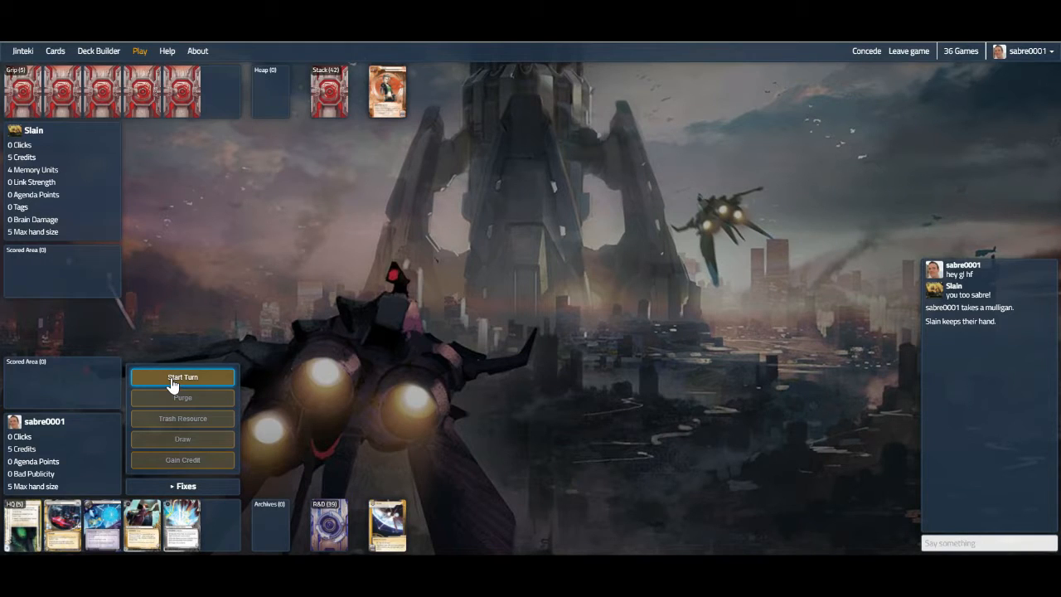
On turn one, install ice protecting HQ, install a card in R&D, gain a credit and end the turn
left_click(172, 382)
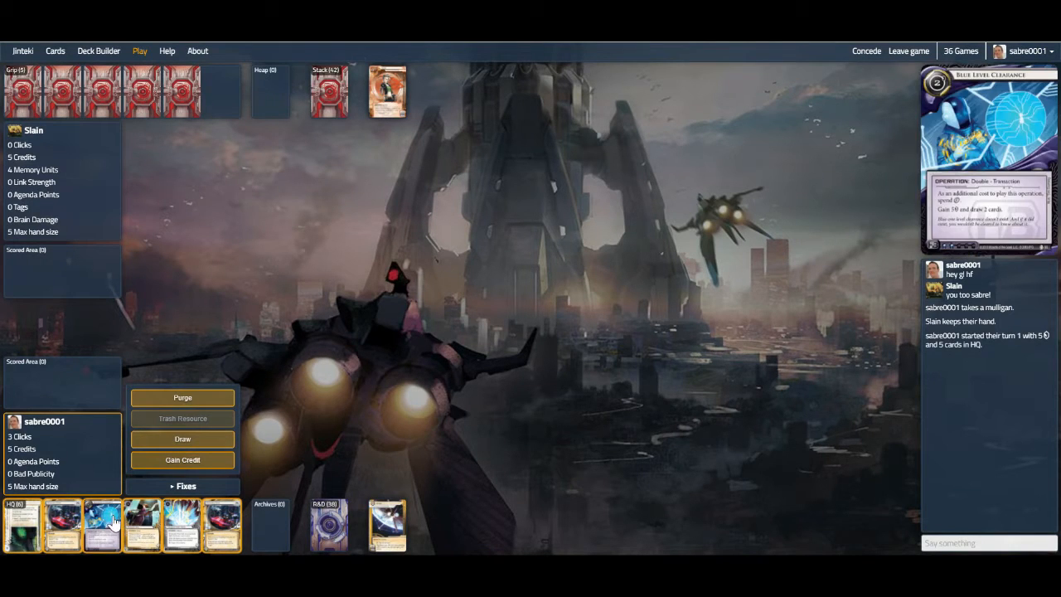
left_click(22, 527)
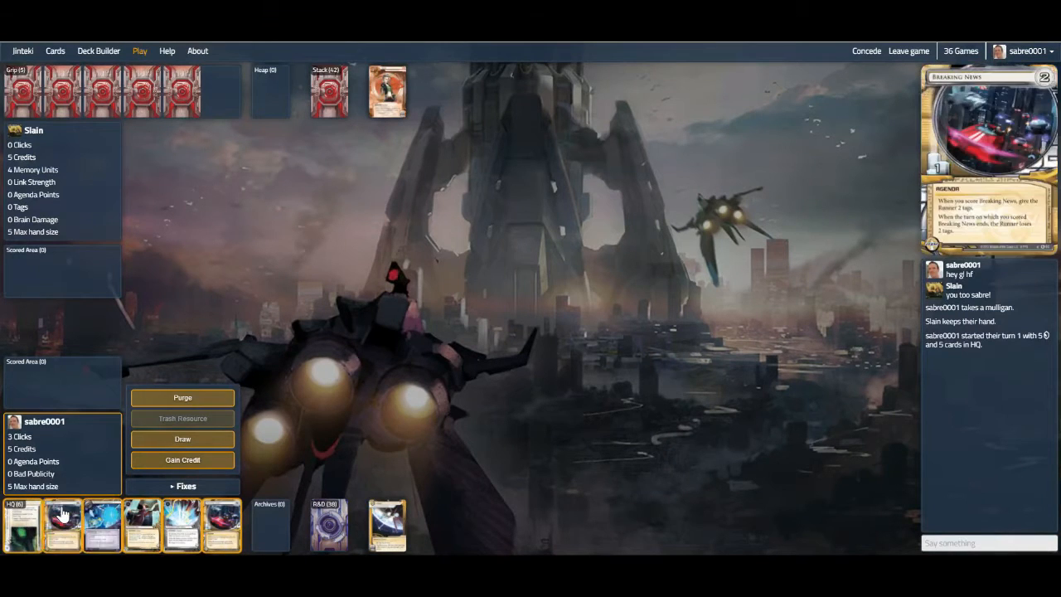
left_click(101, 529)
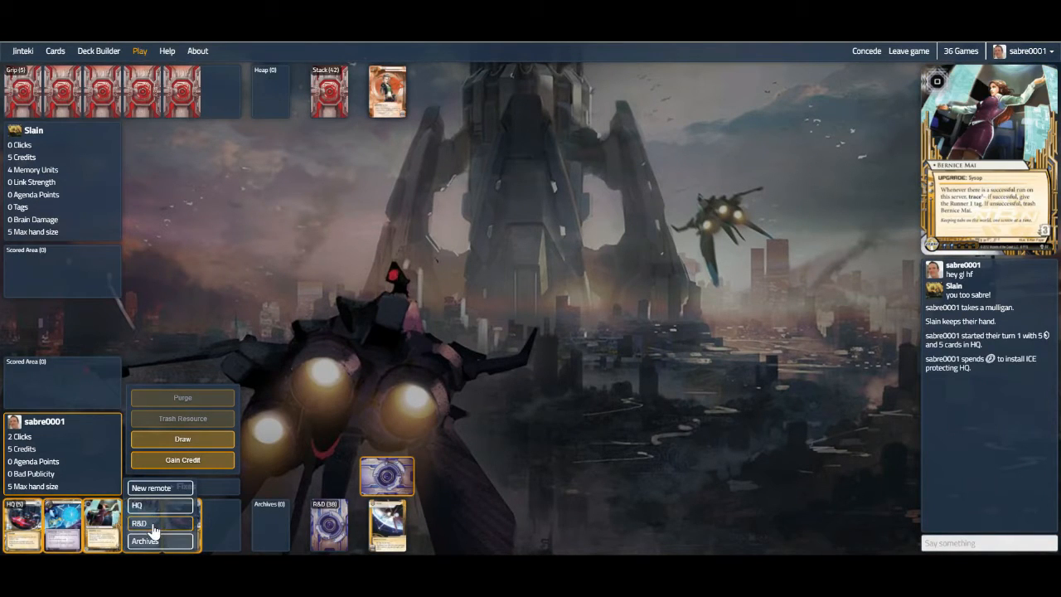
left_click(153, 529)
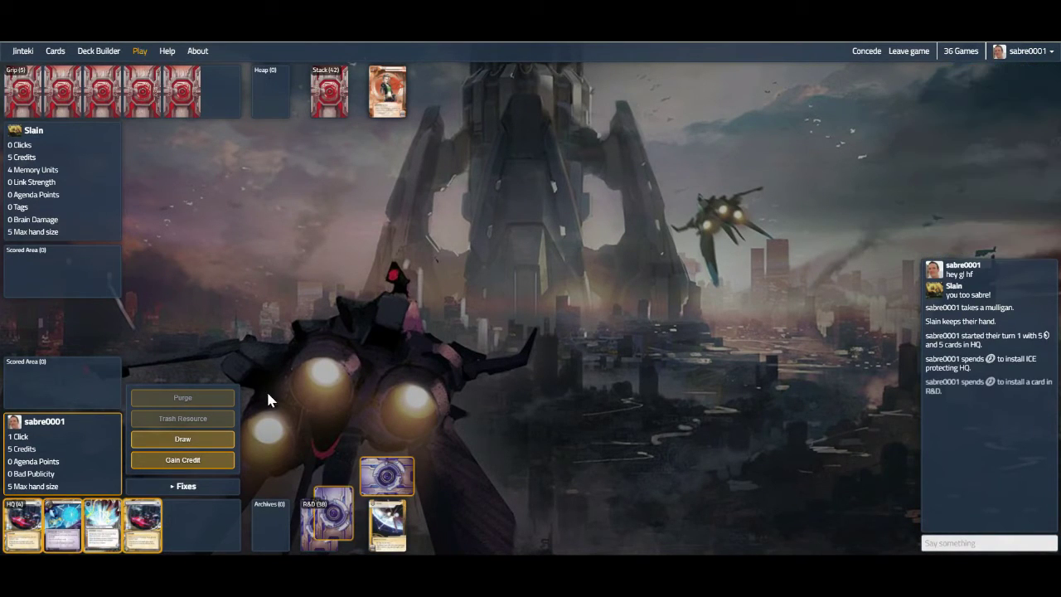
left_click(185, 461)
left_click(198, 378)
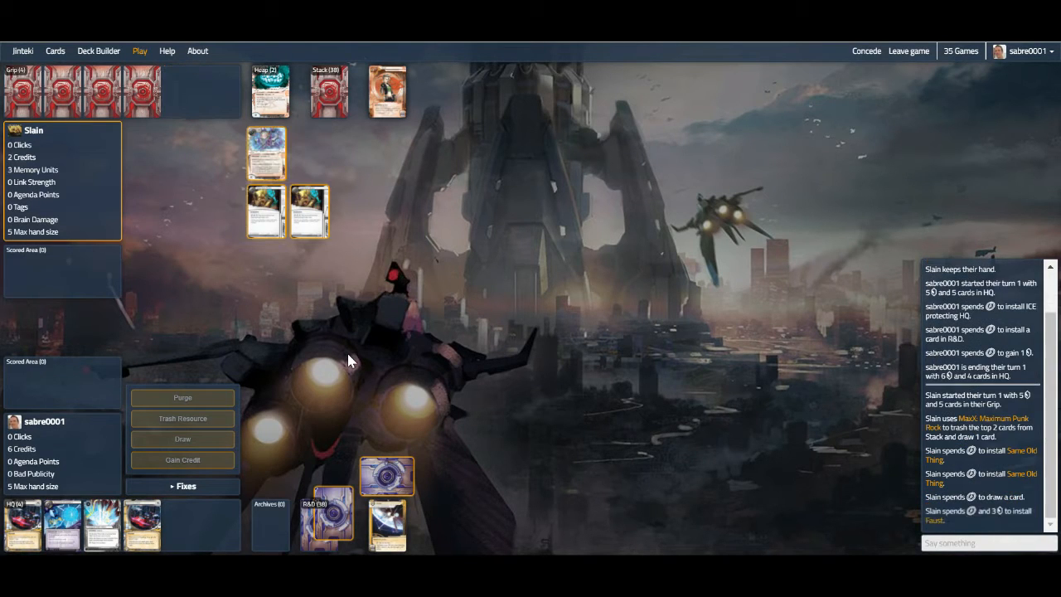
Review the Runner's heap during their turn and close it
left_click(274, 106)
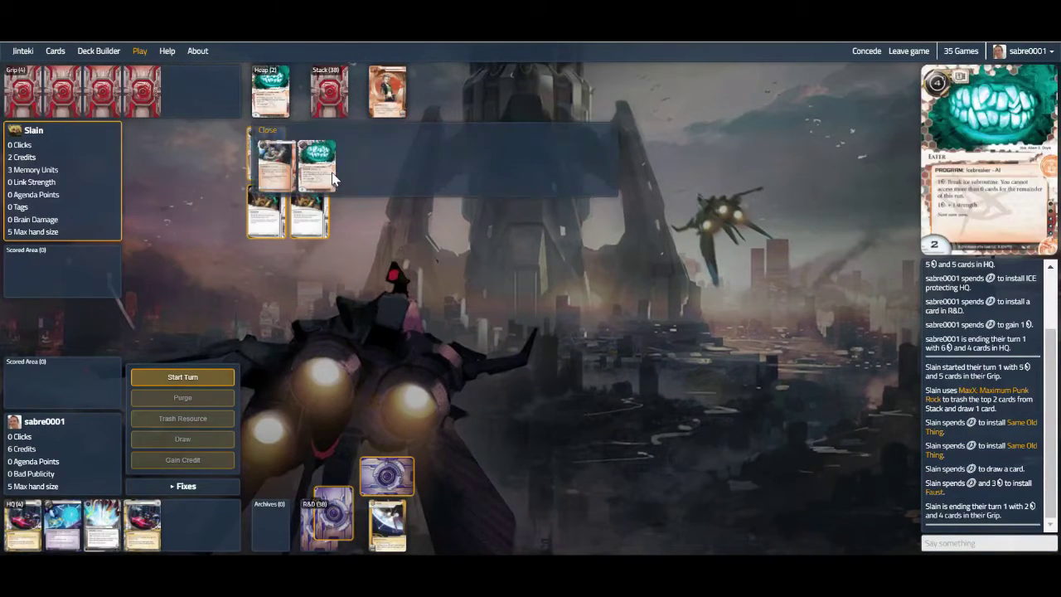
left_click(262, 133)
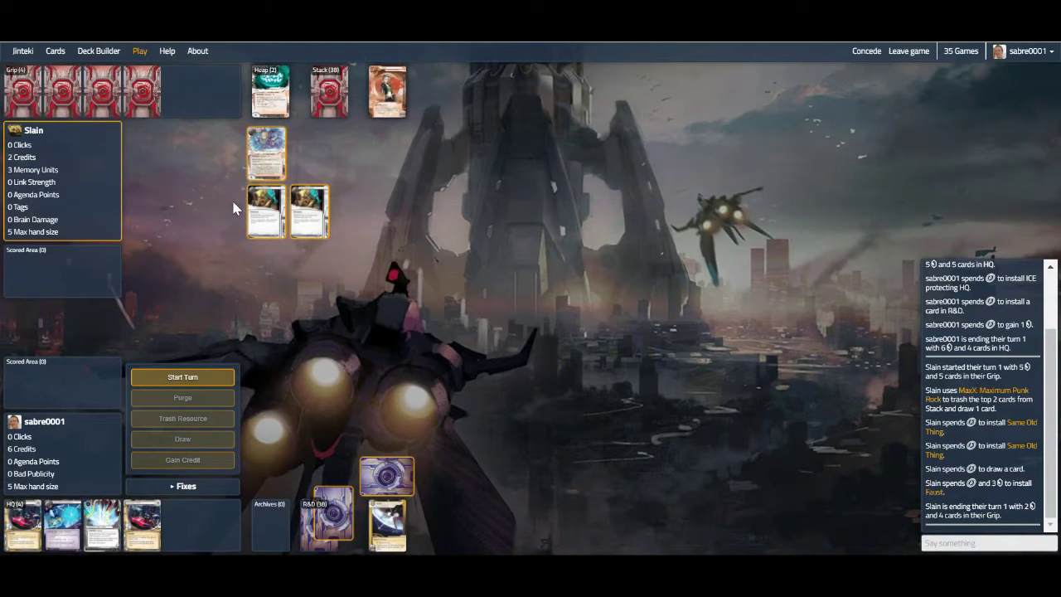
On turn two, draw a card, install ice protecting R&D, gain a credit and end the turn
left_click(178, 381)
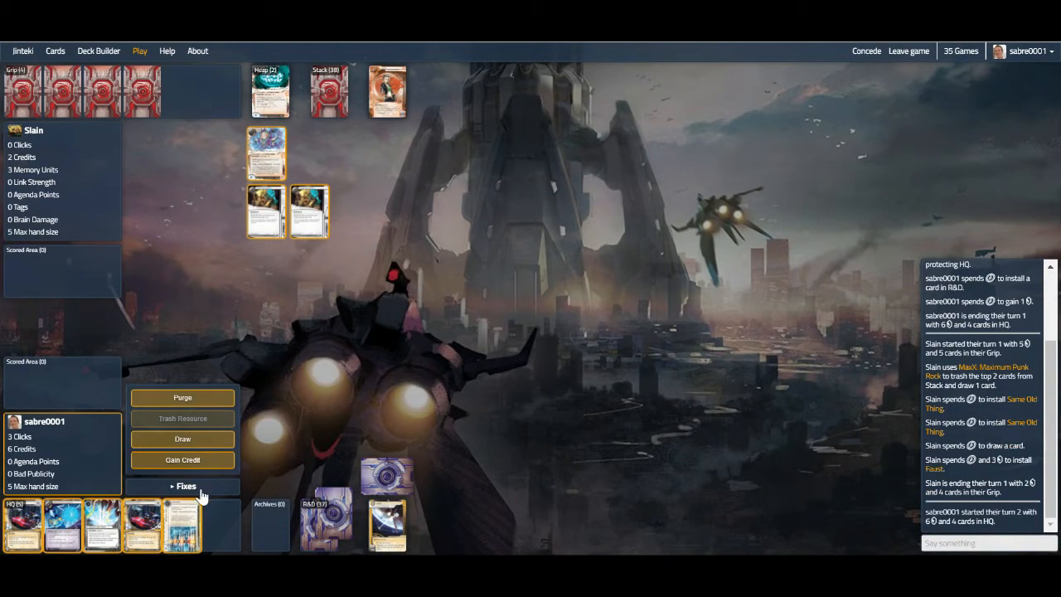
left_click(183, 440)
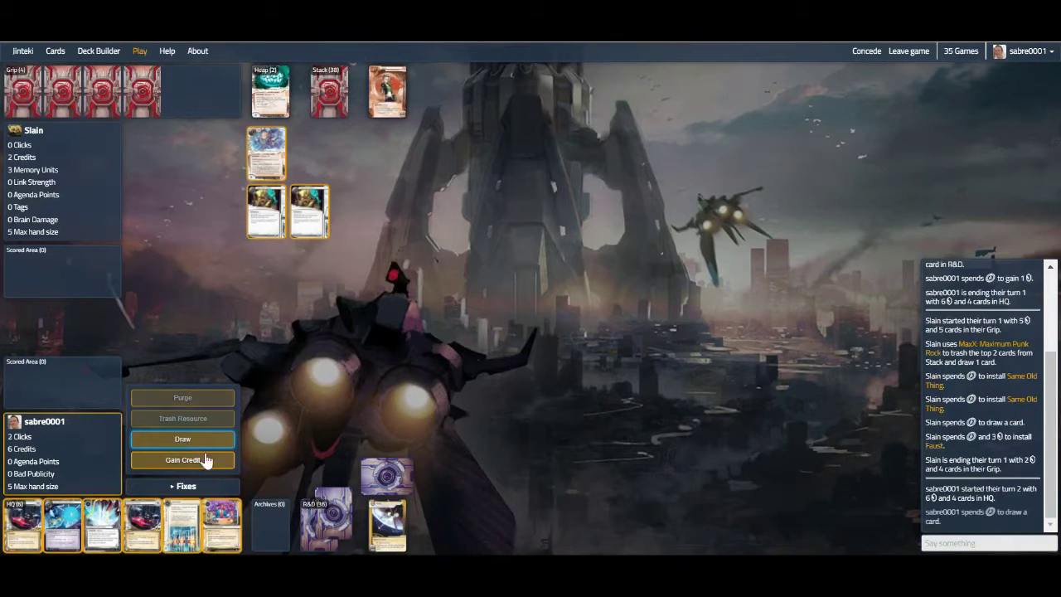
left_click(181, 525)
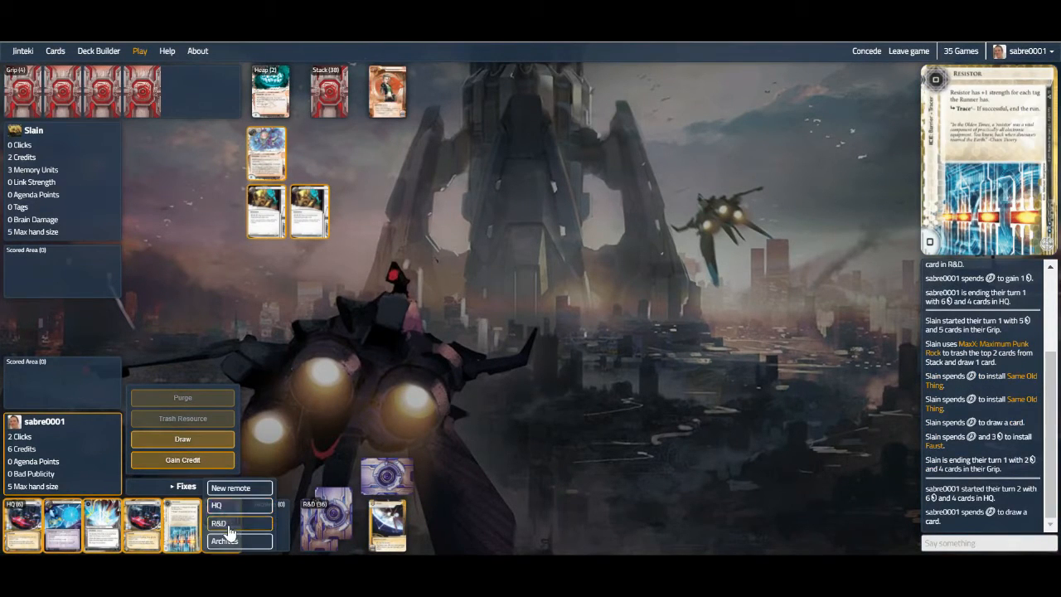
left_click(236, 522)
left_click(181, 460)
left_click(183, 380)
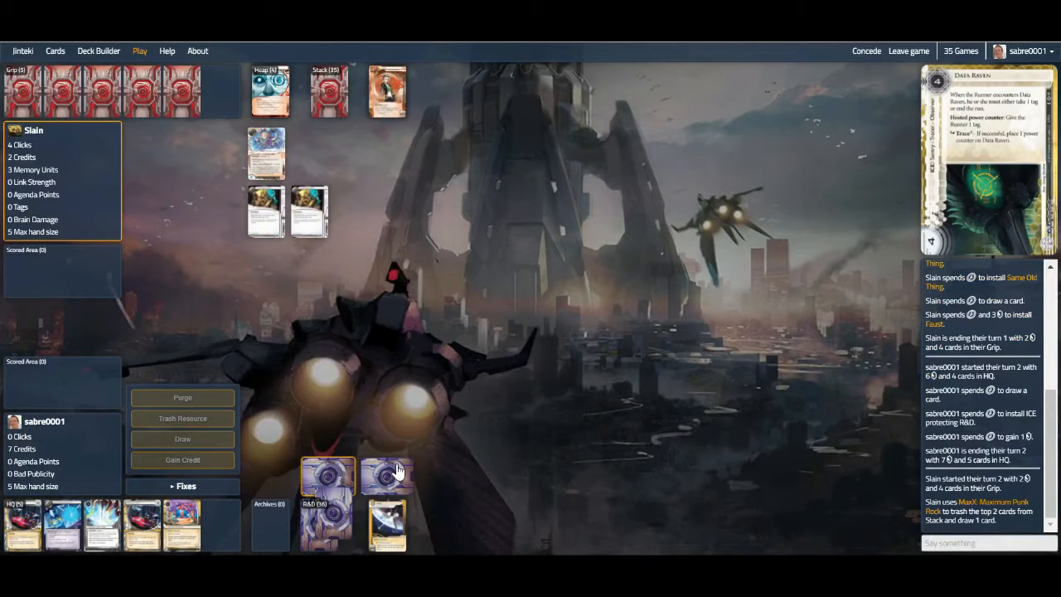
Check the Runner's heap during their turn, then begin turn three
left_click(270, 91)
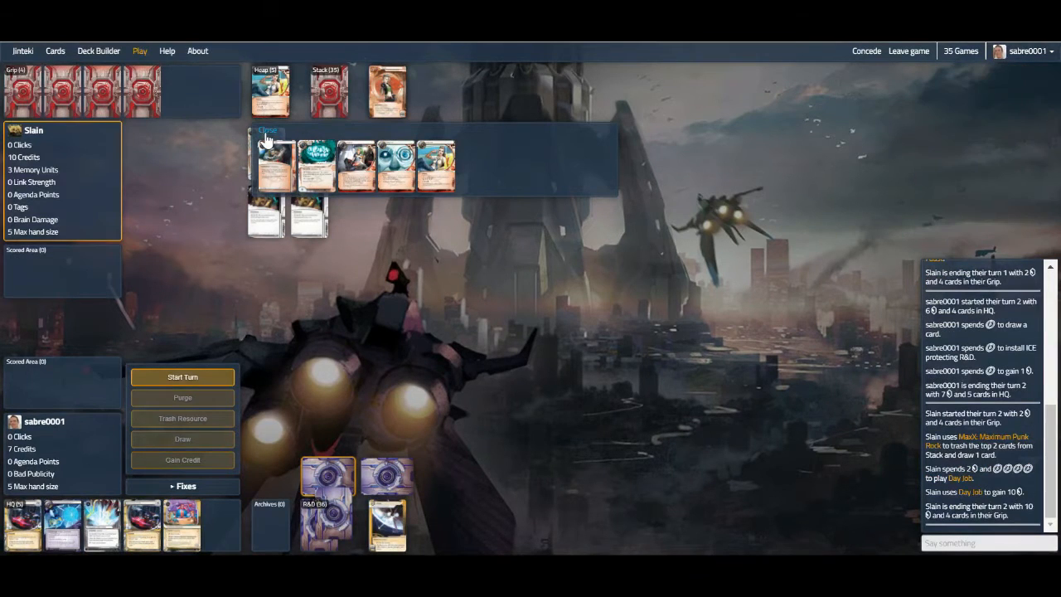
left_click(266, 138)
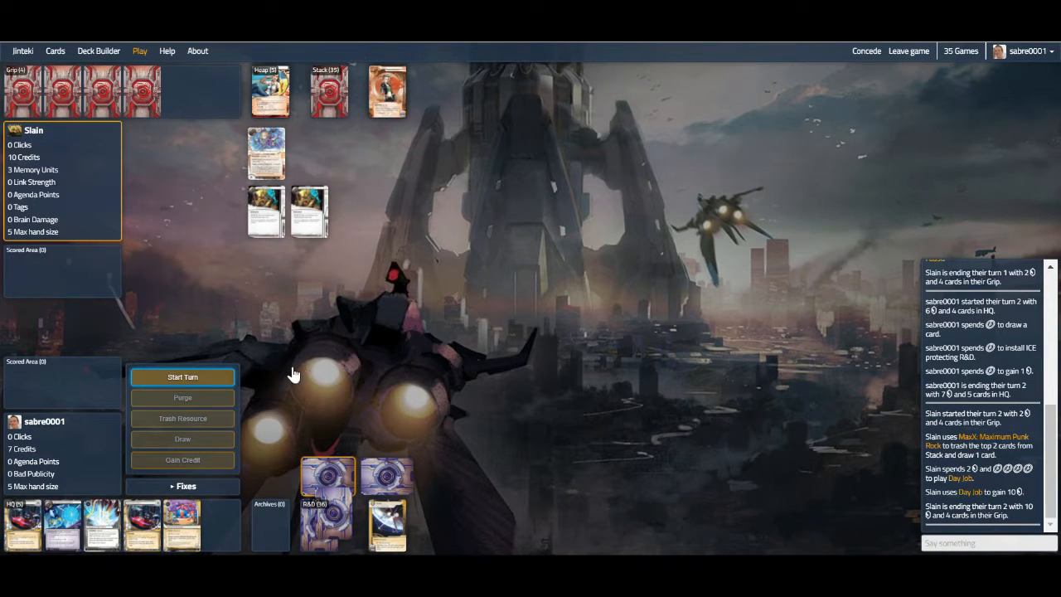
left_click(182, 378)
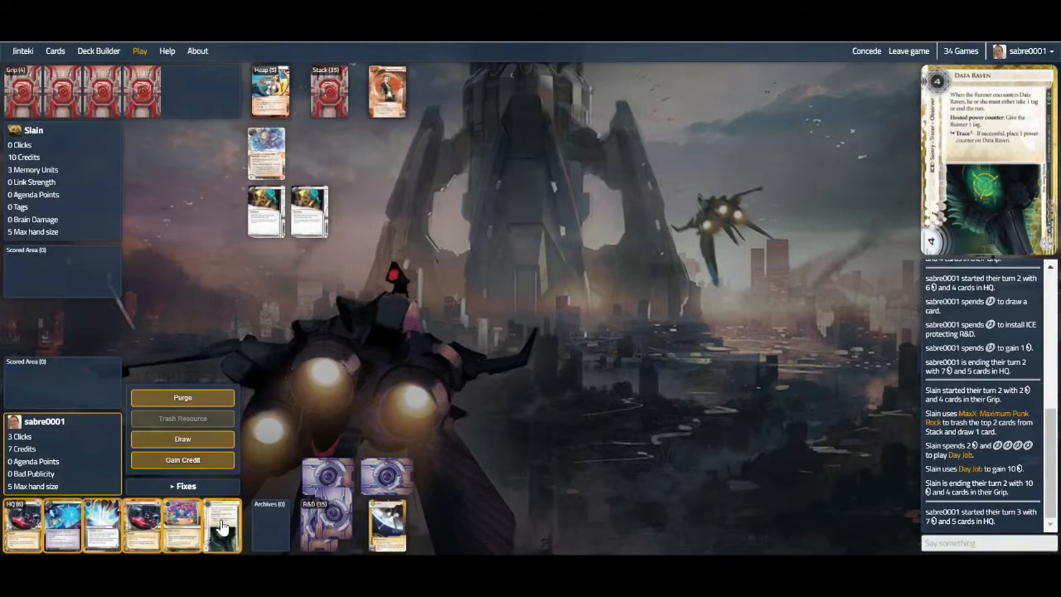
Draw a card and install Data Raven protecting a new remote server
left_click(178, 439)
left_click(227, 523)
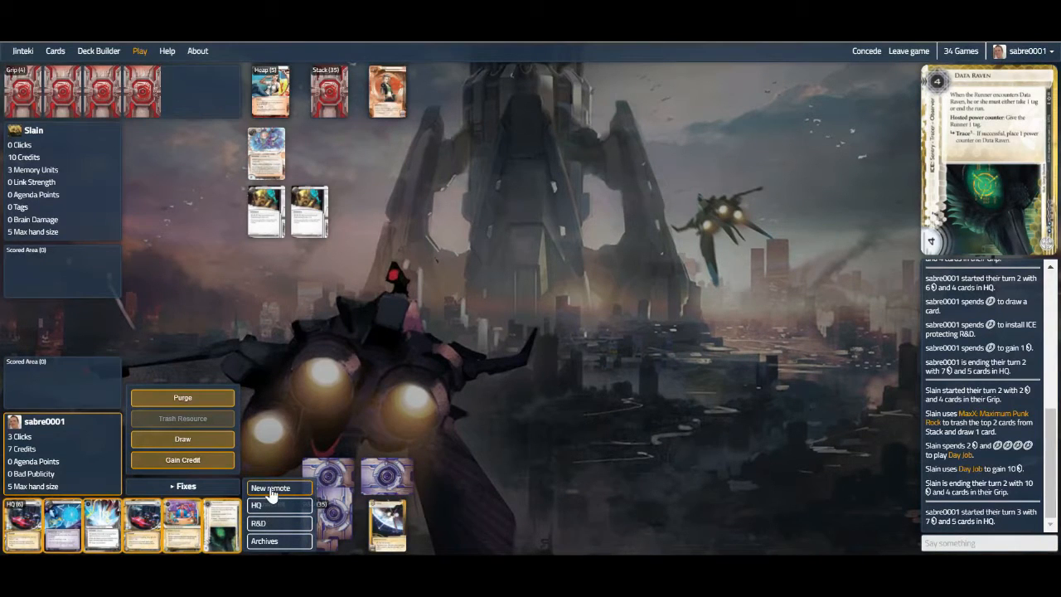
left_click(272, 488)
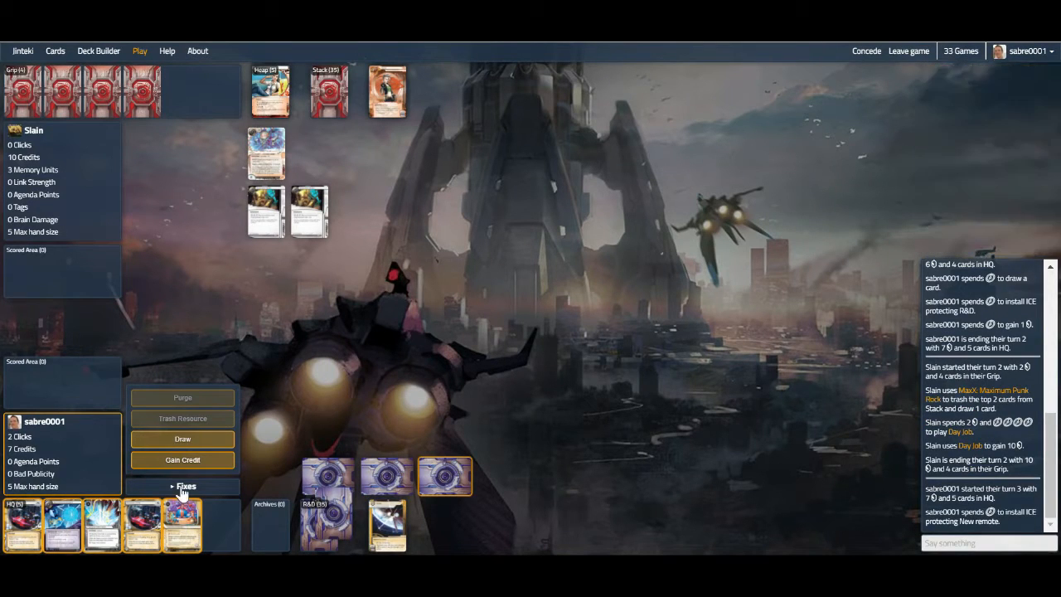
Install a card into Server 1, gain a credit and end turn three
left_click(184, 535)
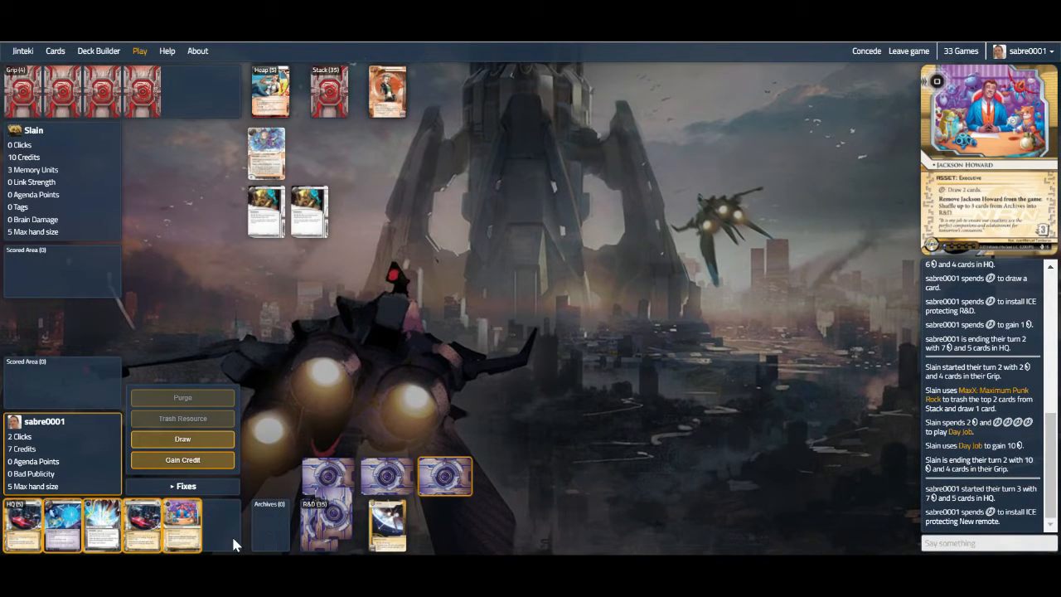
left_click(233, 541)
left_click(184, 463)
left_click(189, 377)
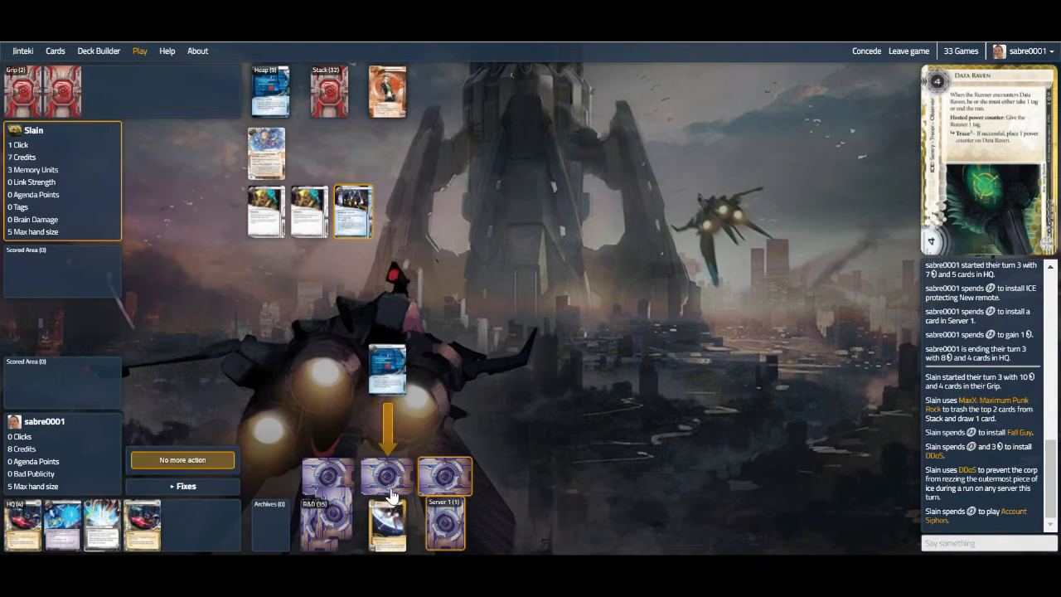
Pass with No more action each time the Runner's Account Siphon run pauses
left_click(190, 470)
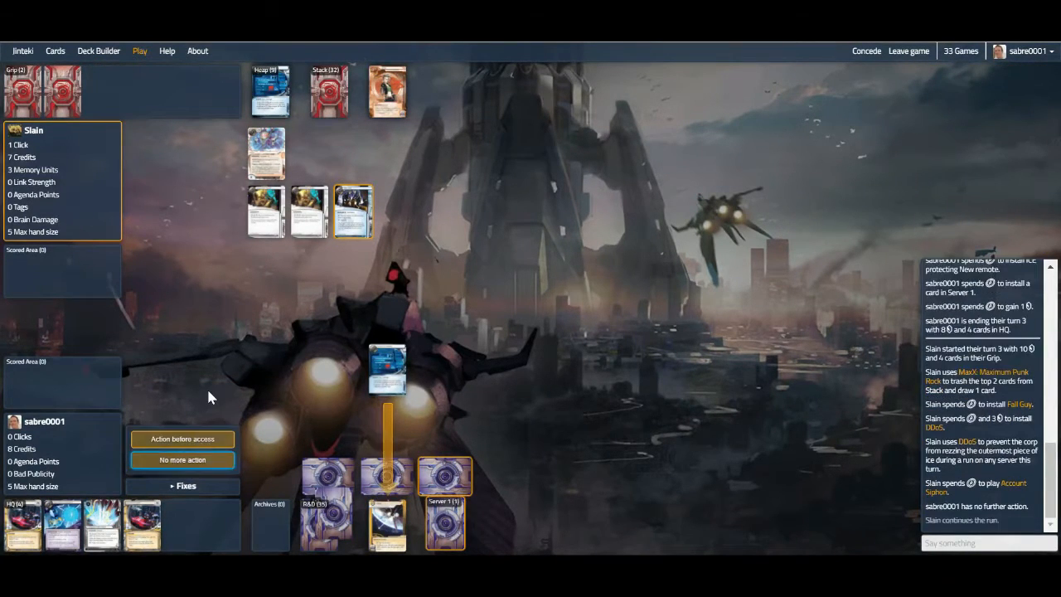
left_click(179, 462)
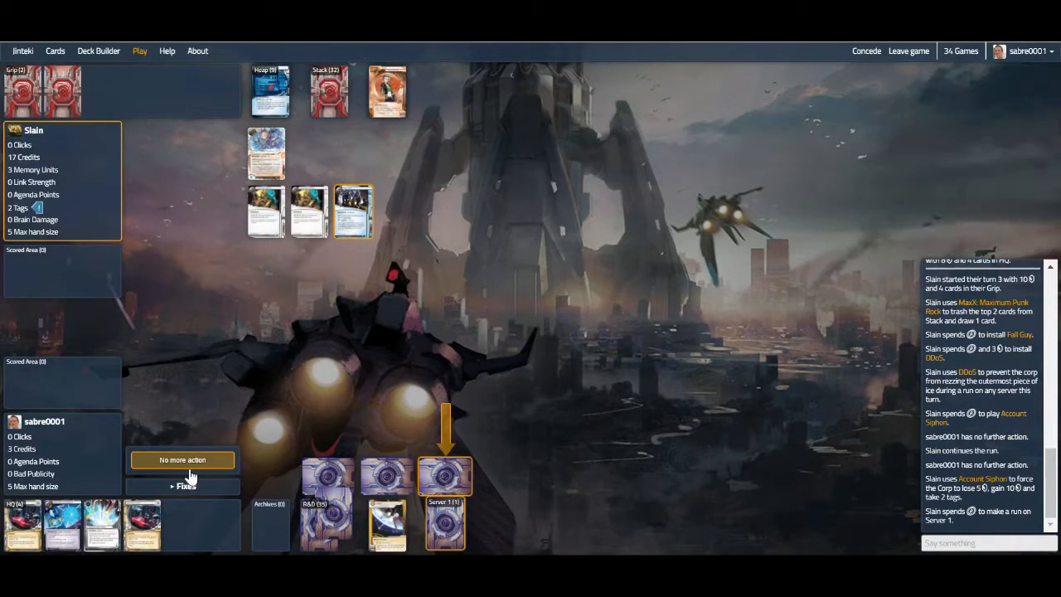
left_click(183, 460)
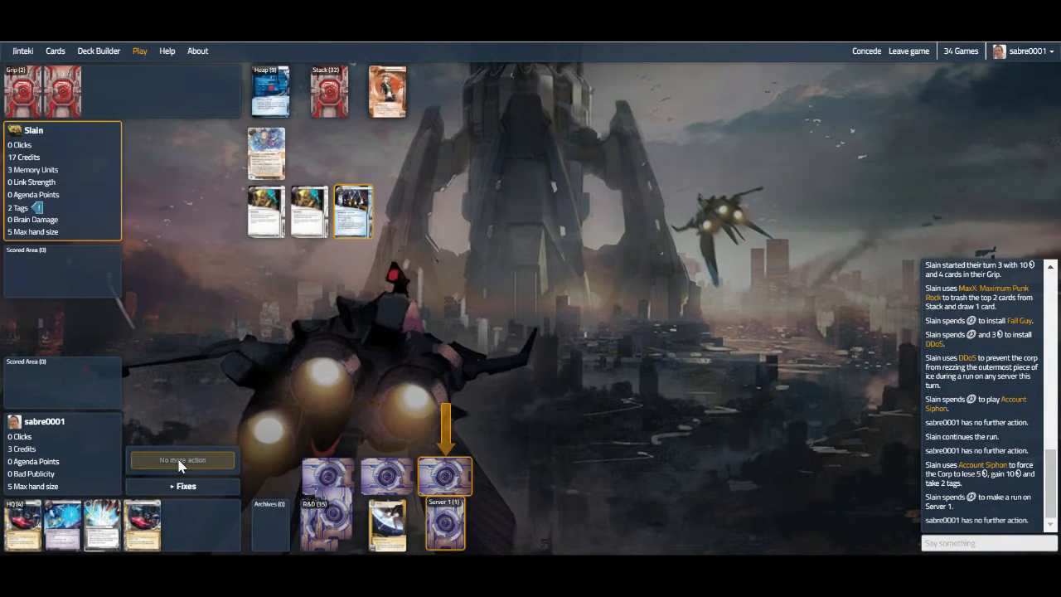
left_click(192, 461)
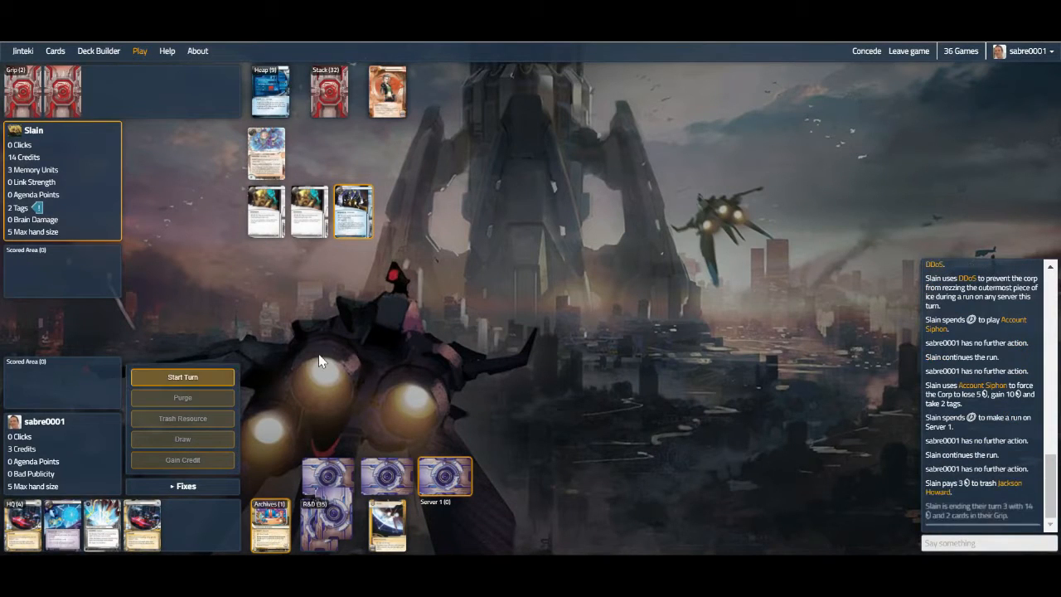
On turn four, play Blue Level Clearance, install Wraparound protecting HQ and end the turn
left_click(184, 377)
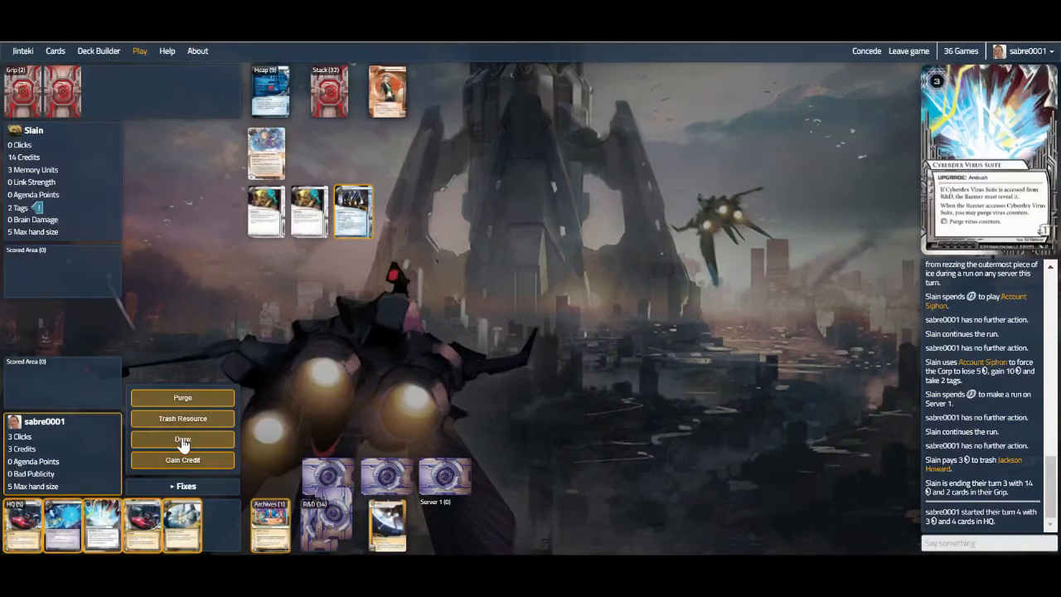
mouse_move(62, 524)
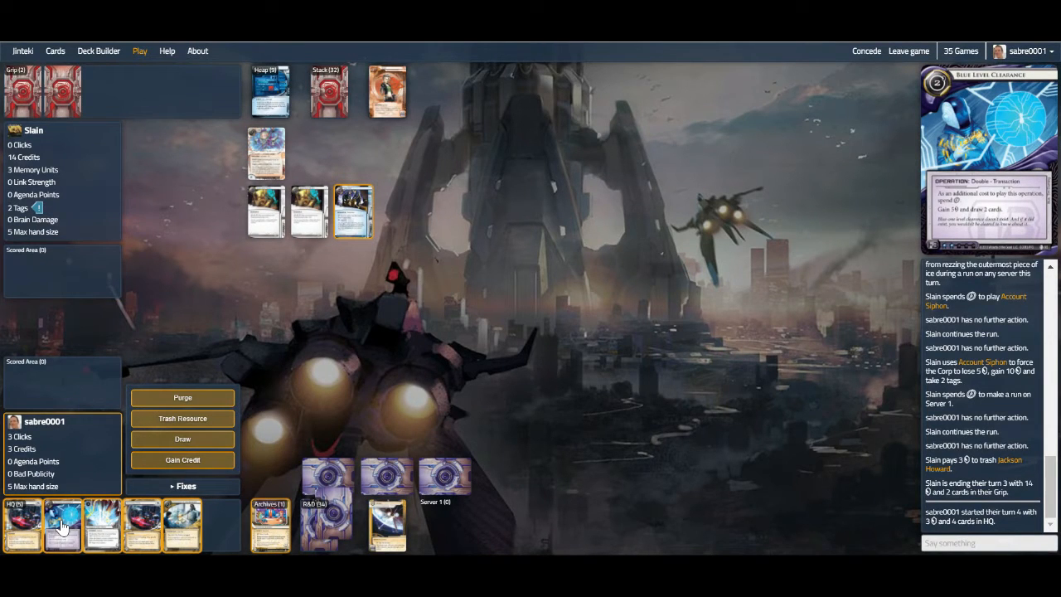
left_click(63, 526)
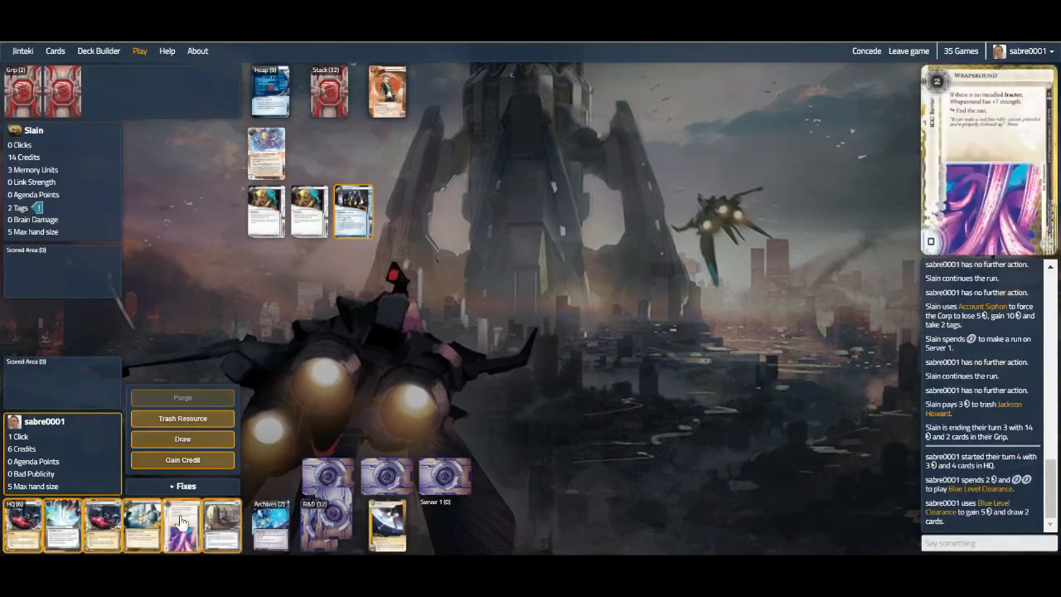
mouse_move(181, 524)
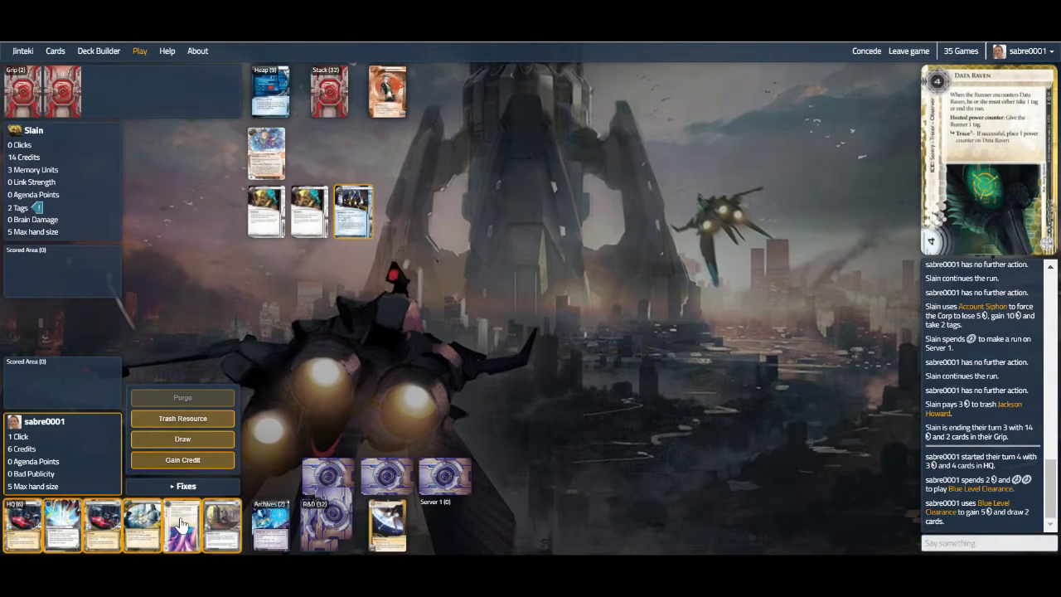
left_click(182, 524)
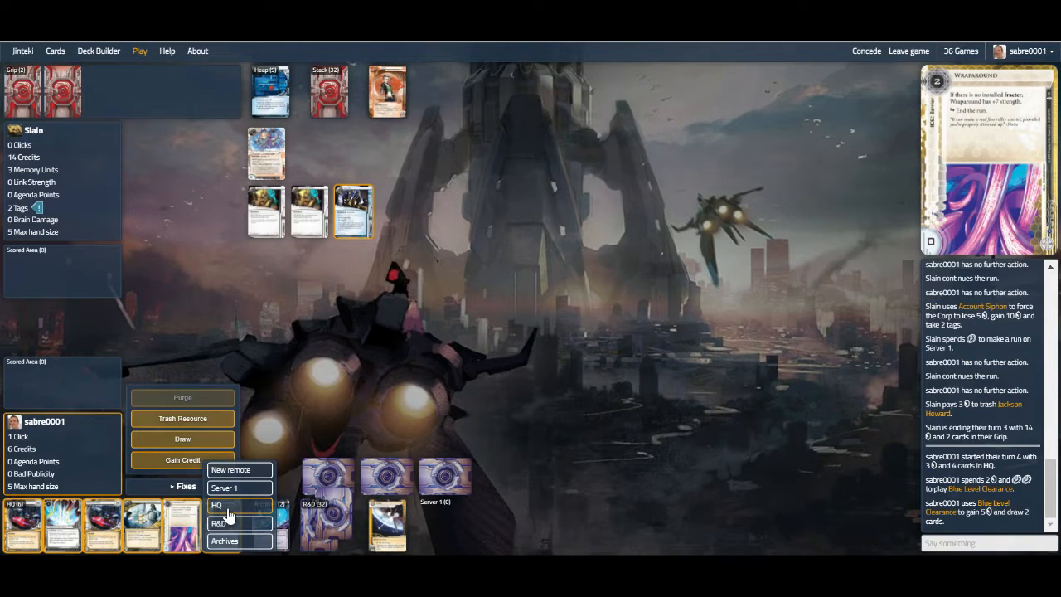
left_click(217, 505)
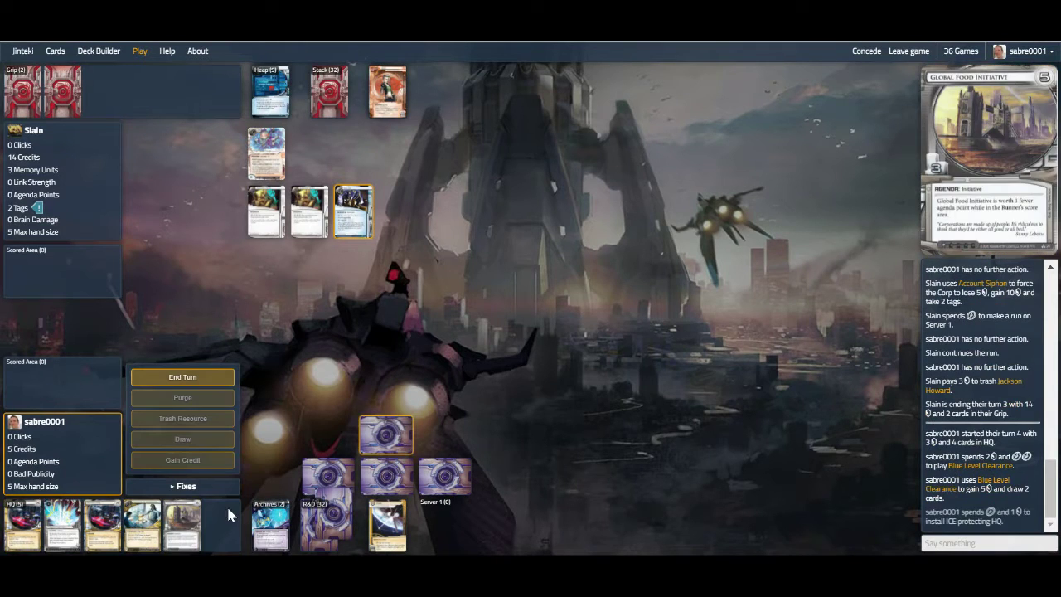
left_click(156, 380)
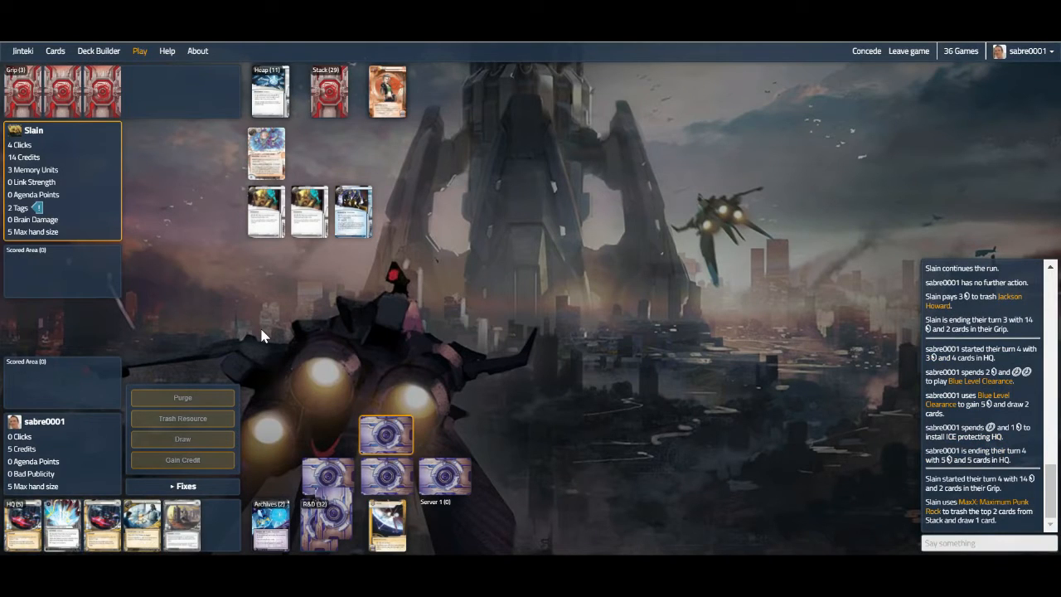
Review the Runner's heap during their turn and close the list
left_click(271, 104)
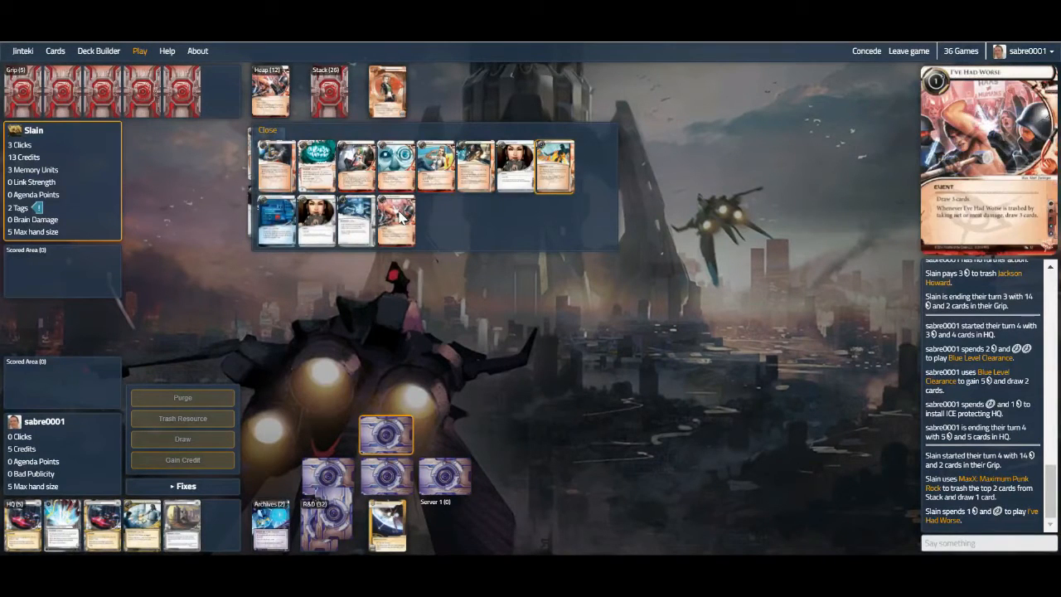
left_click(266, 132)
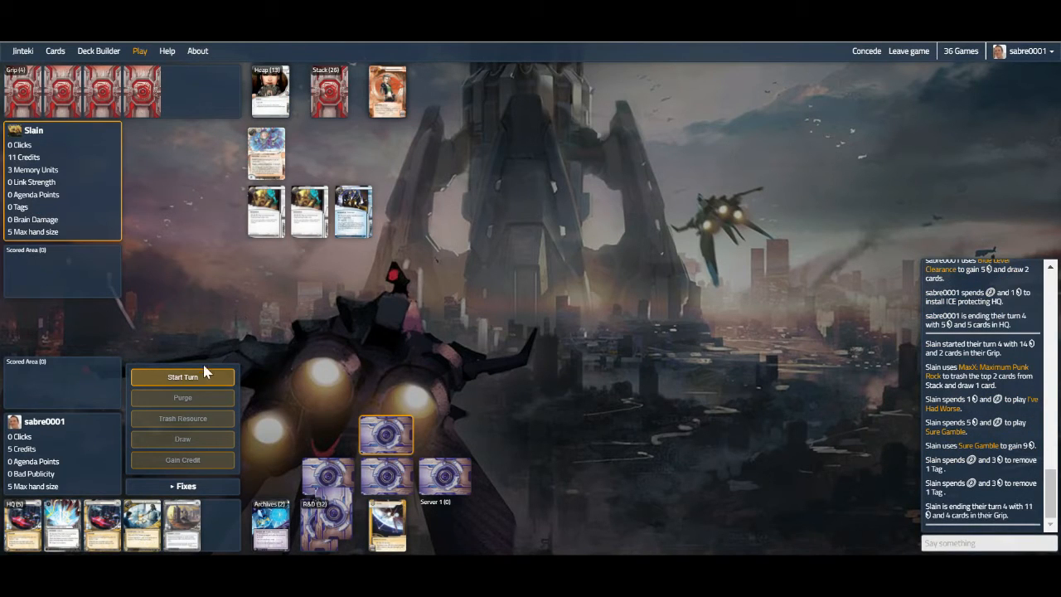
Draw, play Sweeps Week, gain a credit, discard Cyberdex Virus Suite to Archives and end the turn
left_click(192, 381)
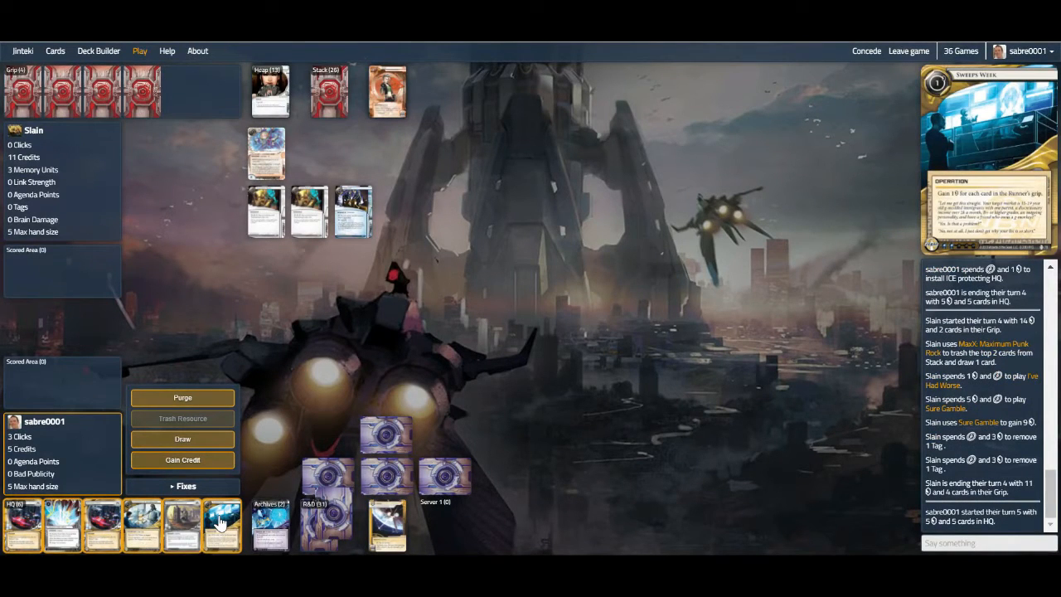
left_click(183, 439)
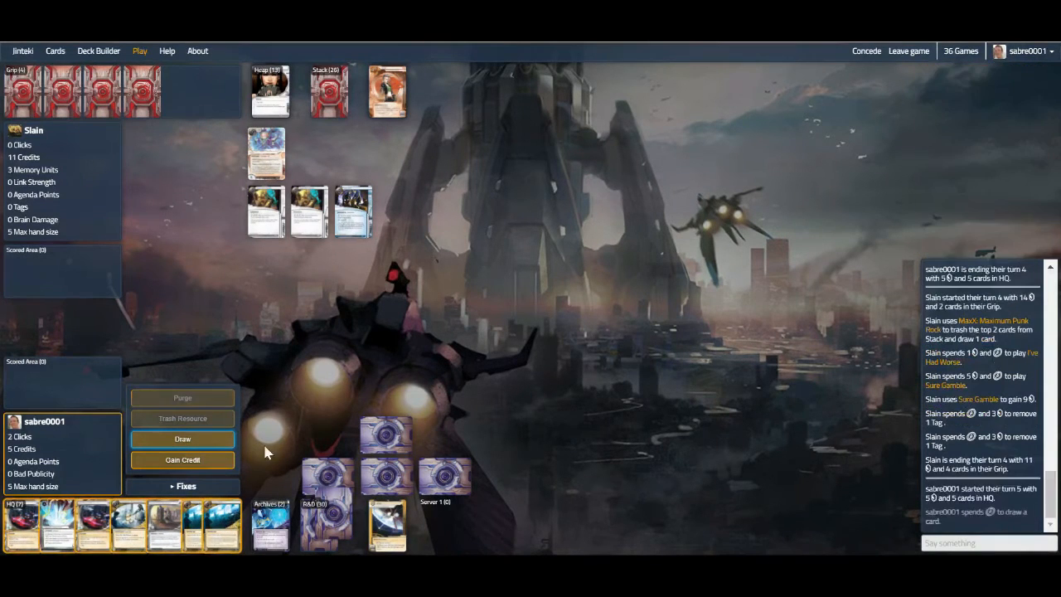
left_click(229, 519)
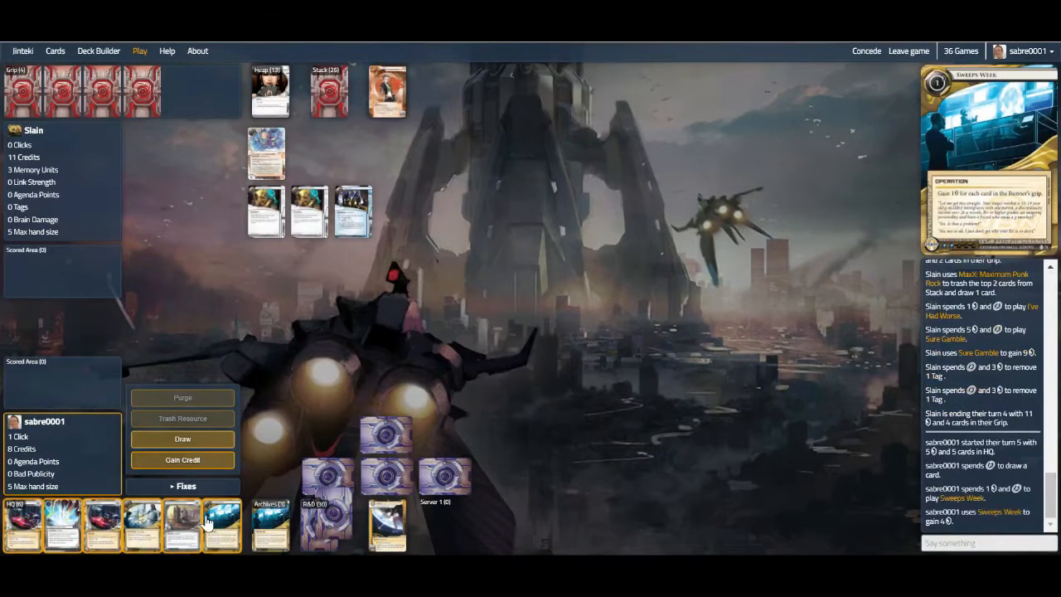
left_click(170, 461)
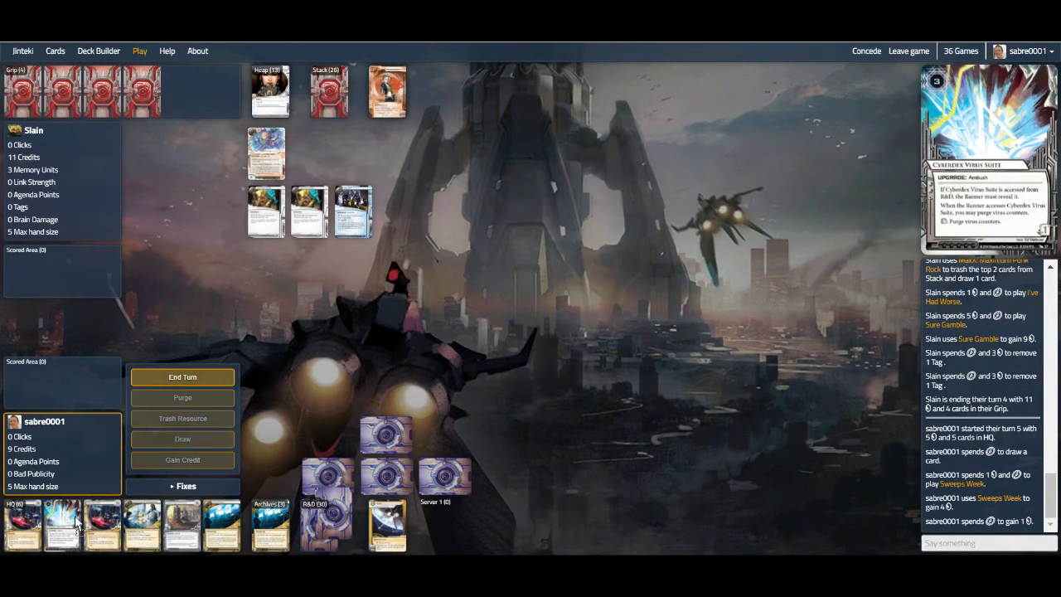
left_click_drag(262, 518, 264, 521)
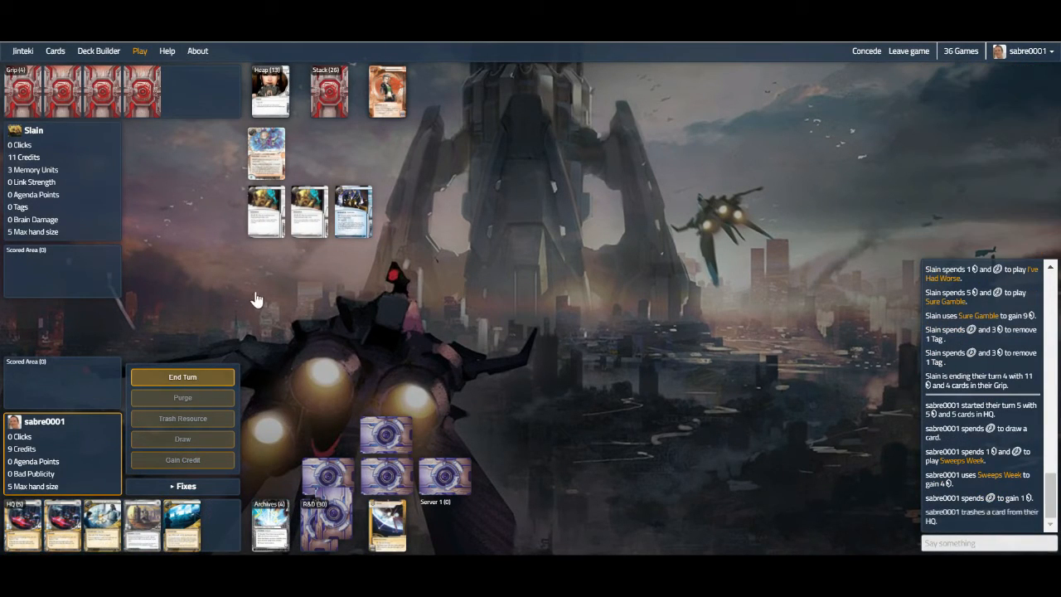
left_click(183, 377)
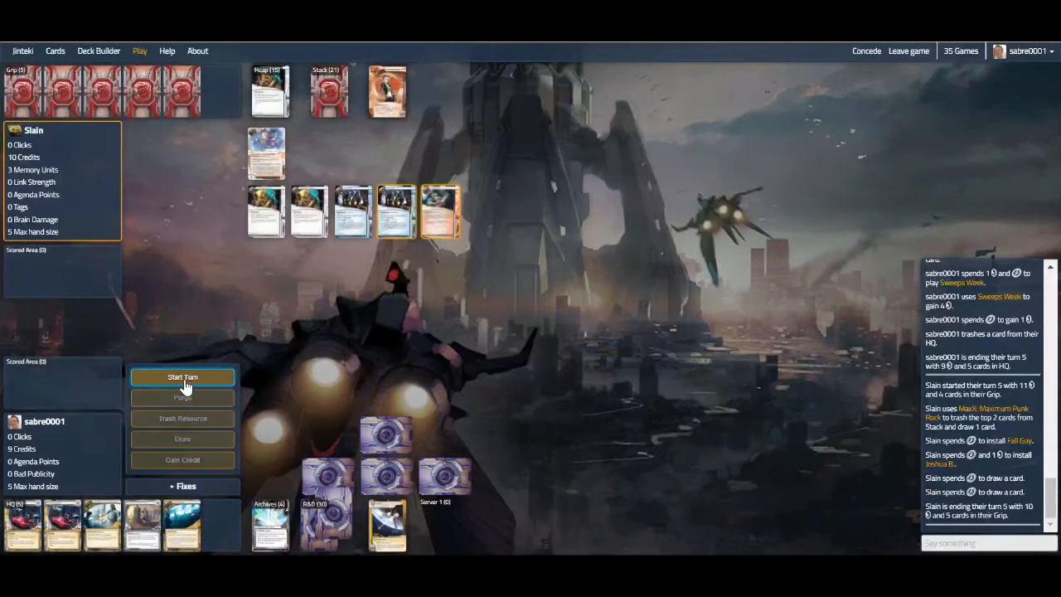
Draw, play Sweeps Week, install ice protecting R&D and end turn six with 12 credits
left_click(183, 385)
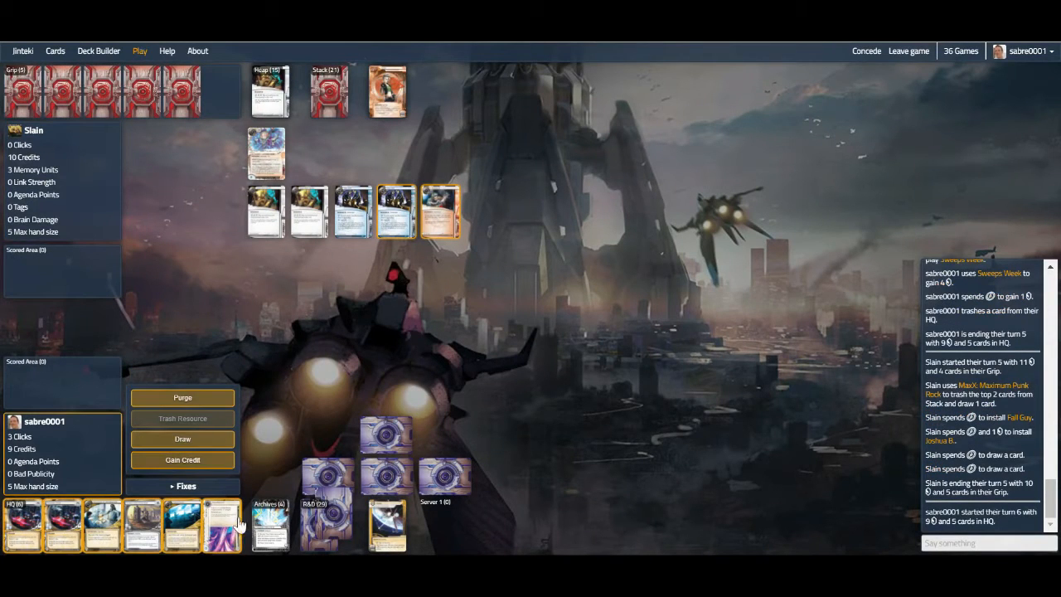
mouse_move(328, 474)
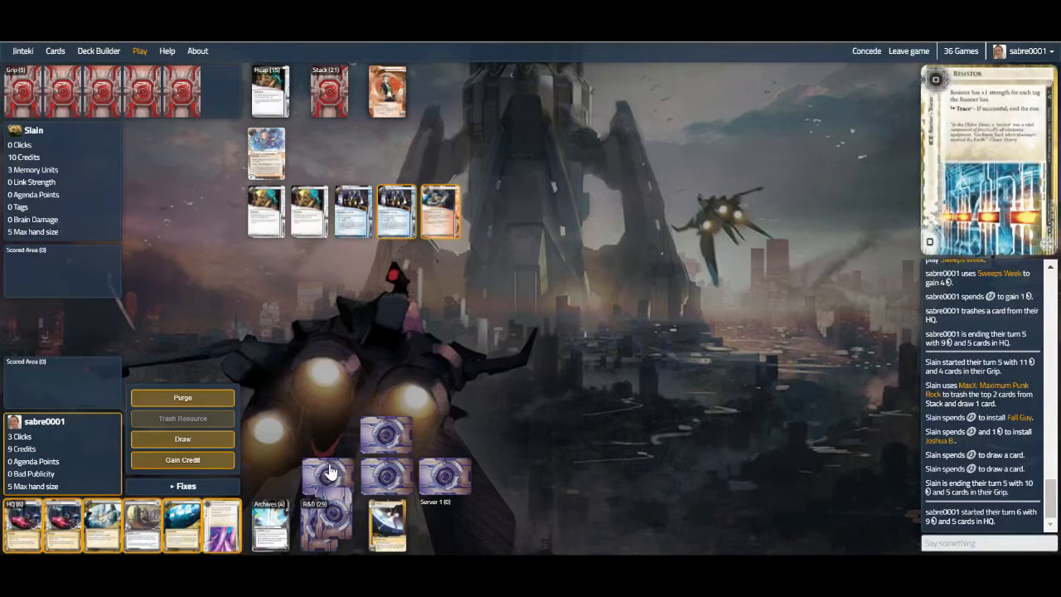
left_click(184, 446)
mouse_move(185, 524)
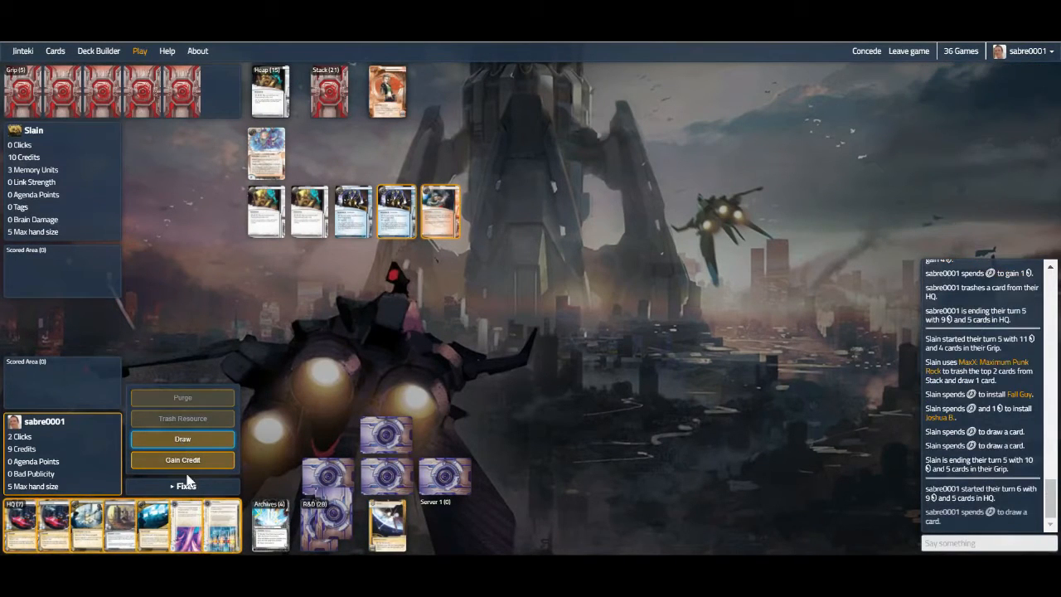
left_click(151, 518)
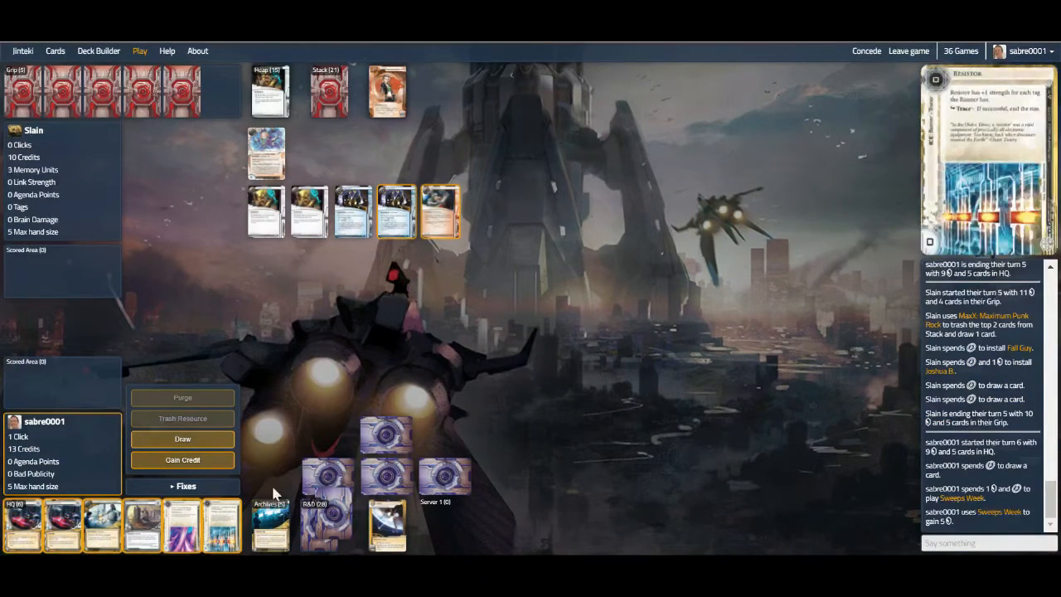
left_click(225, 518)
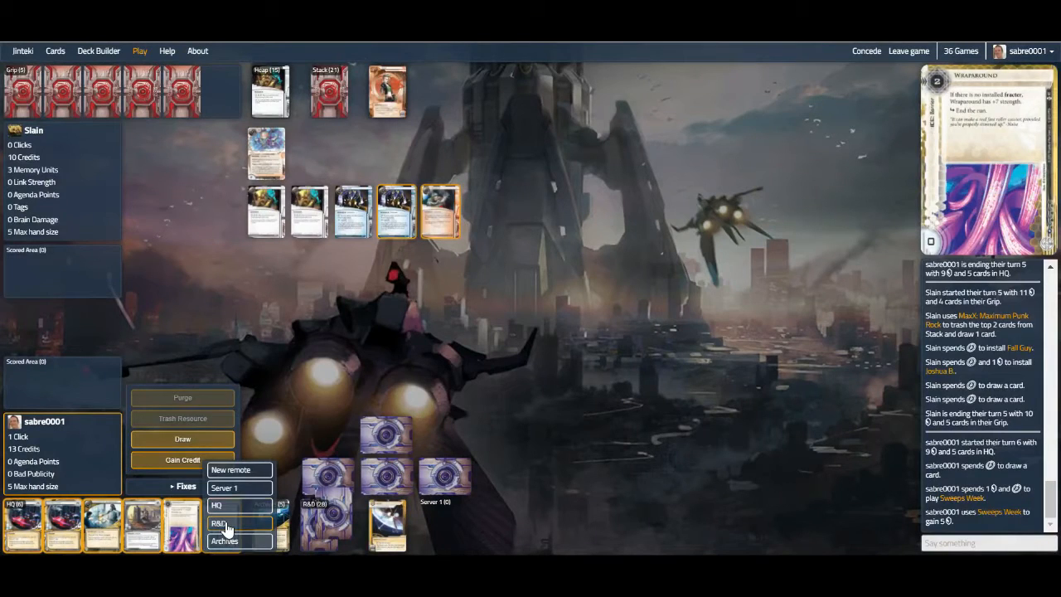
left_click(225, 524)
left_click(193, 371)
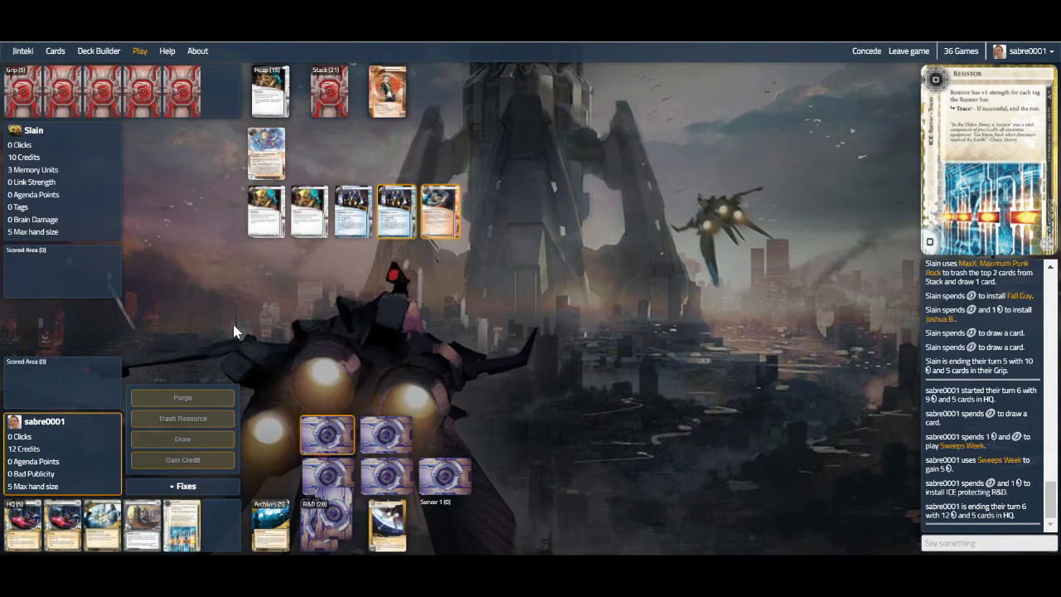
Look through the Runner's heap and close the list during their turn
left_click(269, 103)
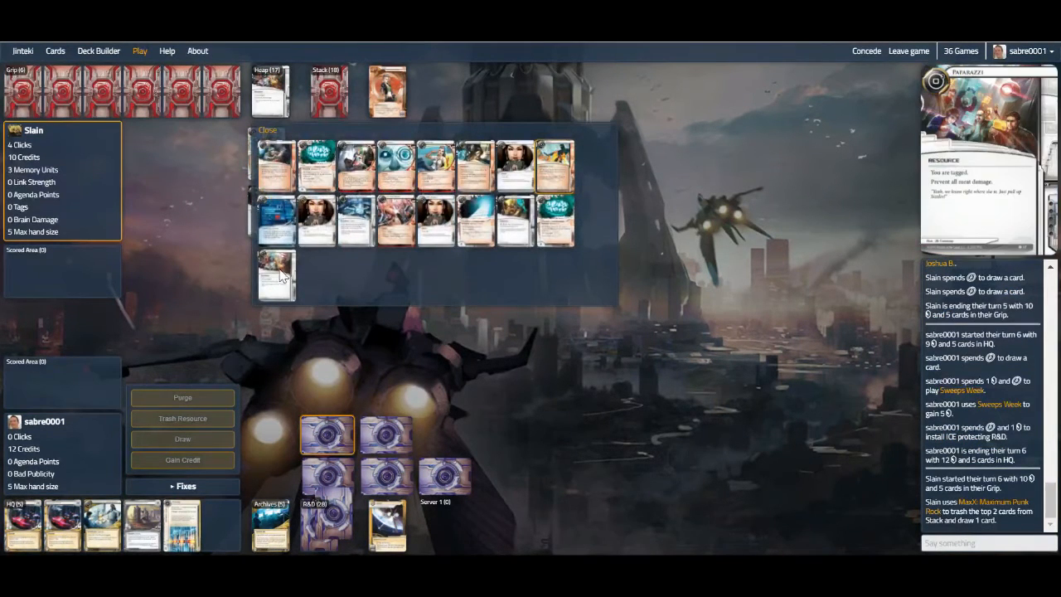
left_click(265, 133)
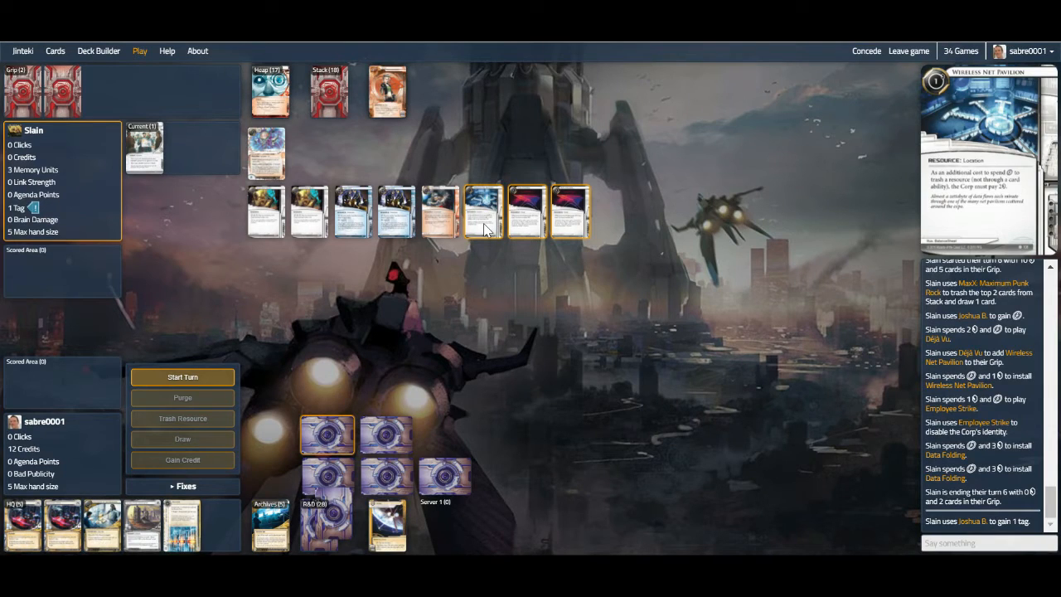
Install Breaking News in Server 1, advance it twice, score it and end the turn
left_click(175, 381)
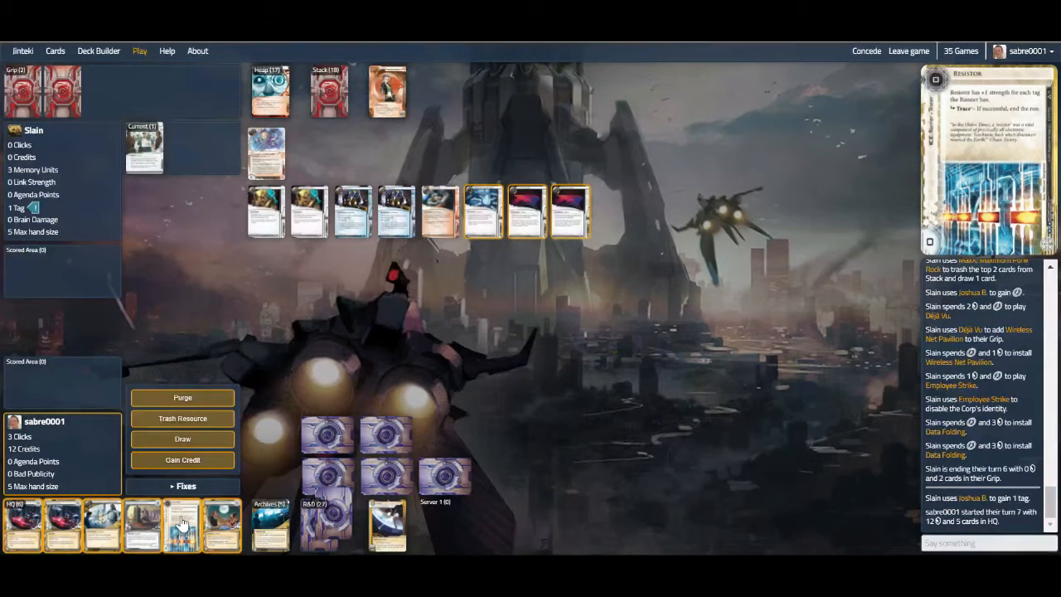
mouse_move(63, 526)
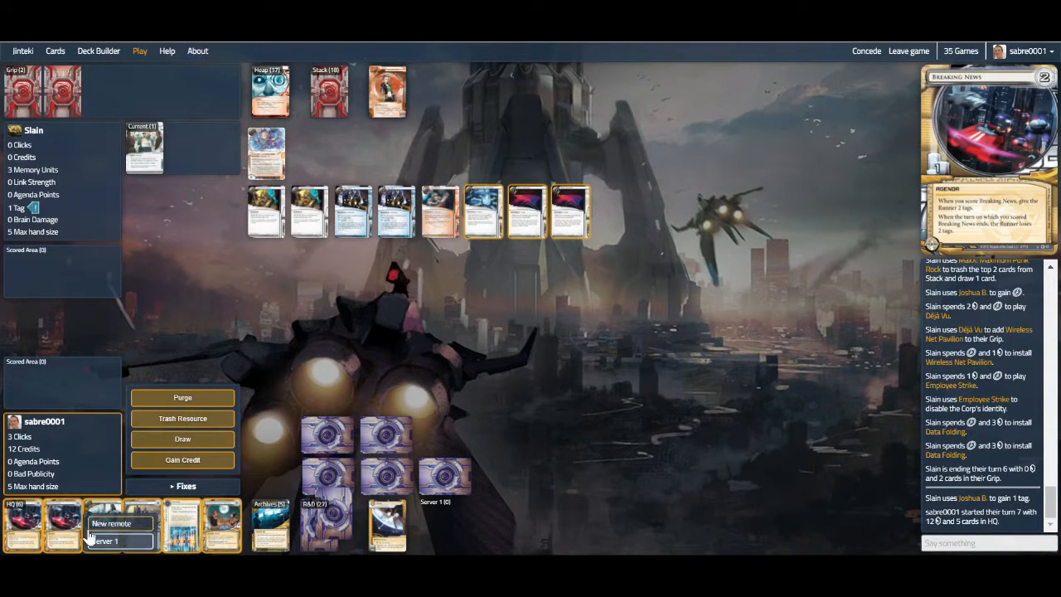
left_click_drag(62, 530, 445, 522)
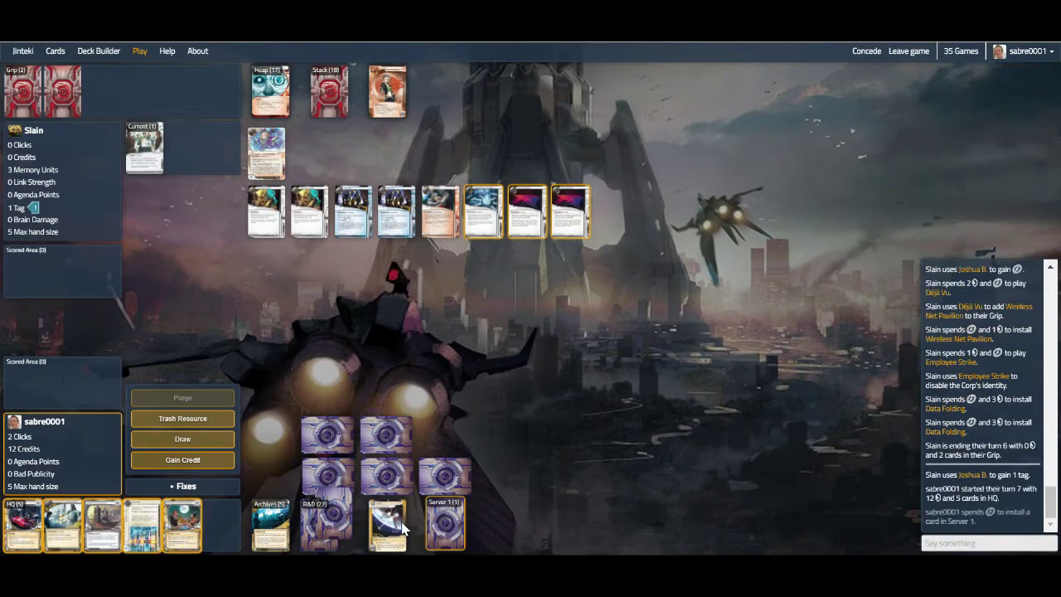
double_click(445, 537)
left_click(445, 537)
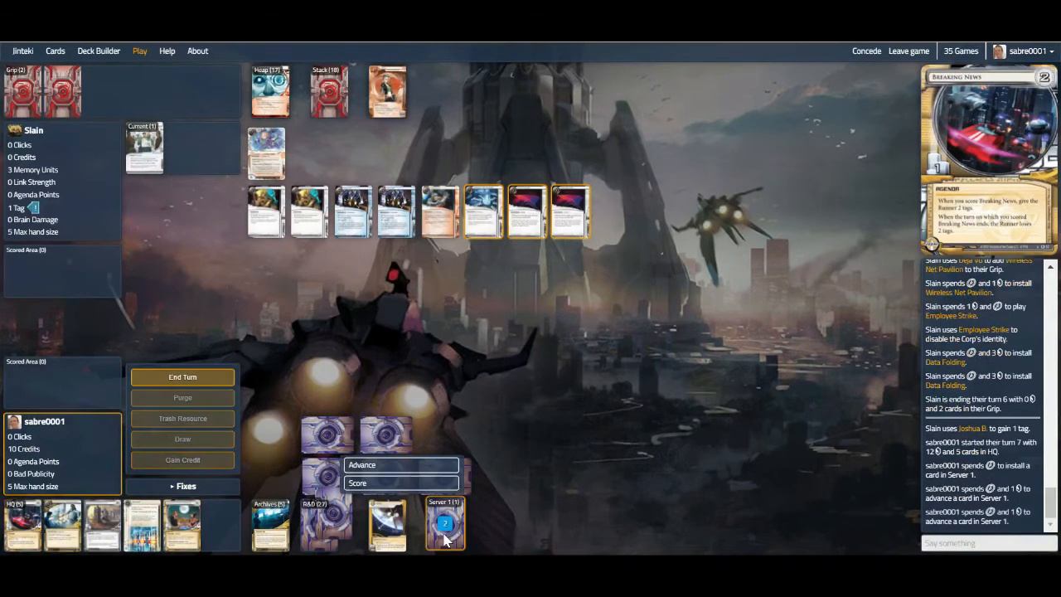
left_click(382, 488)
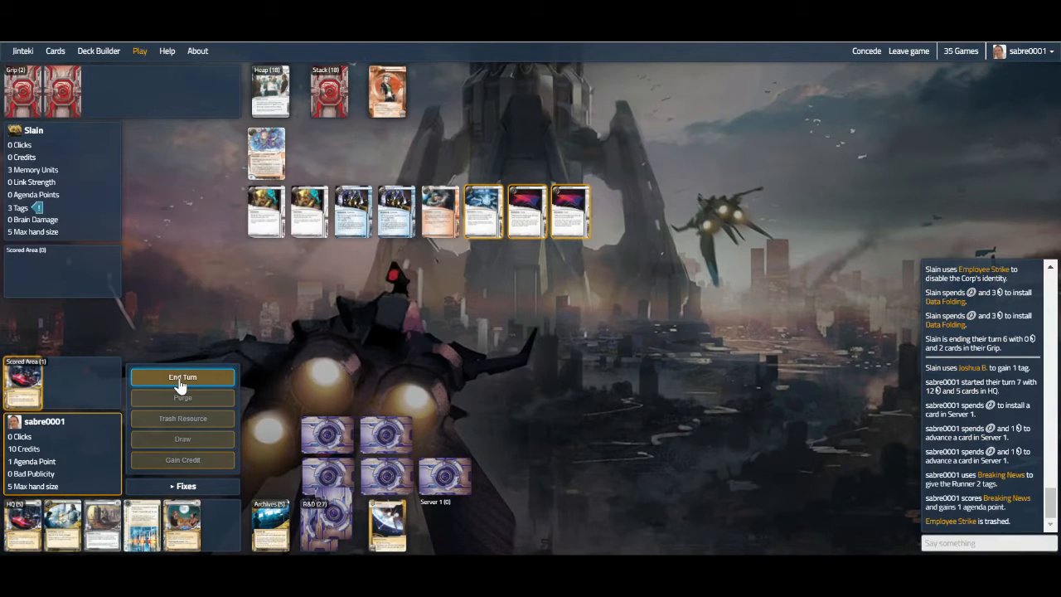
left_click(183, 379)
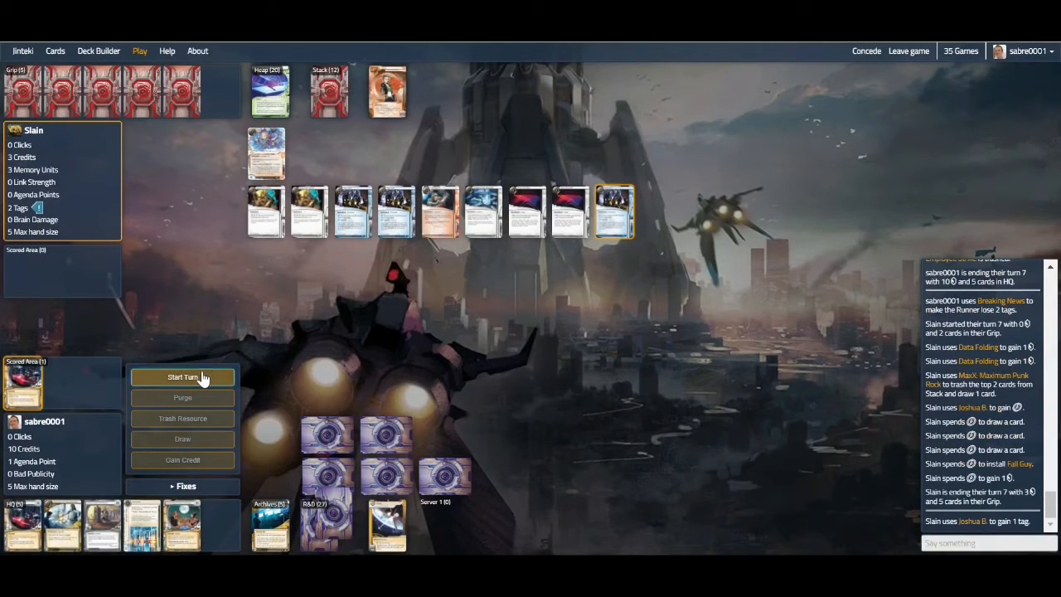
Begin the Corp turn, draw a card and install SanSan City Grid in Server 1
left_click(184, 380)
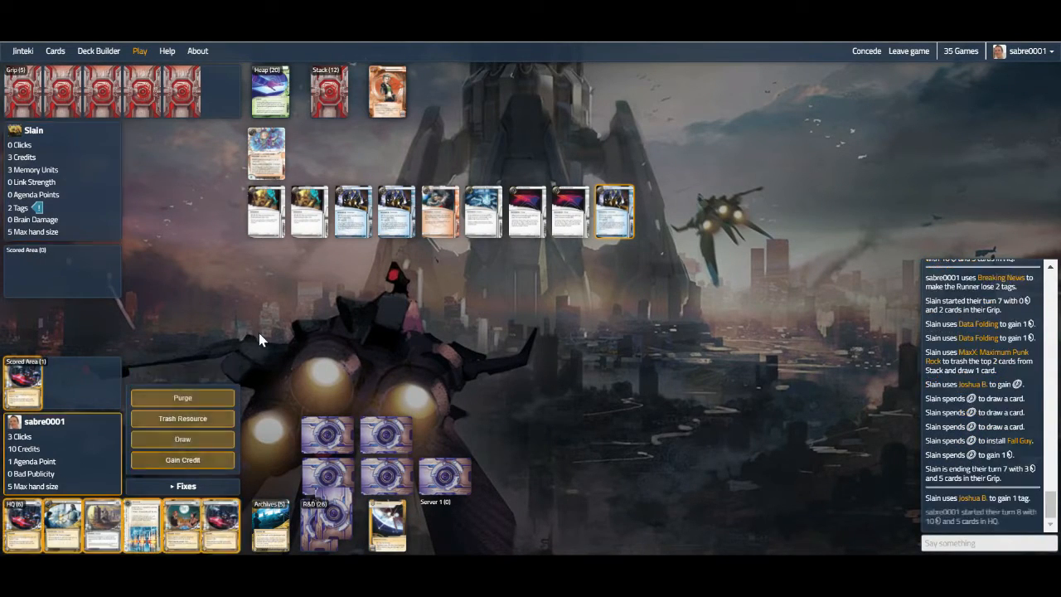
mouse_move(143, 523)
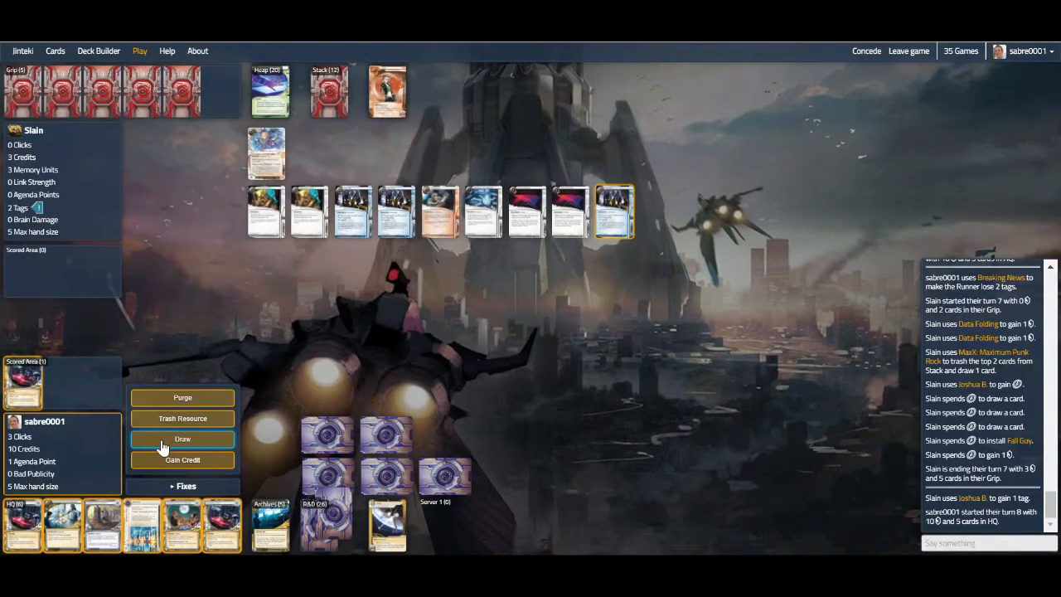
left_click(162, 447)
left_click(221, 527)
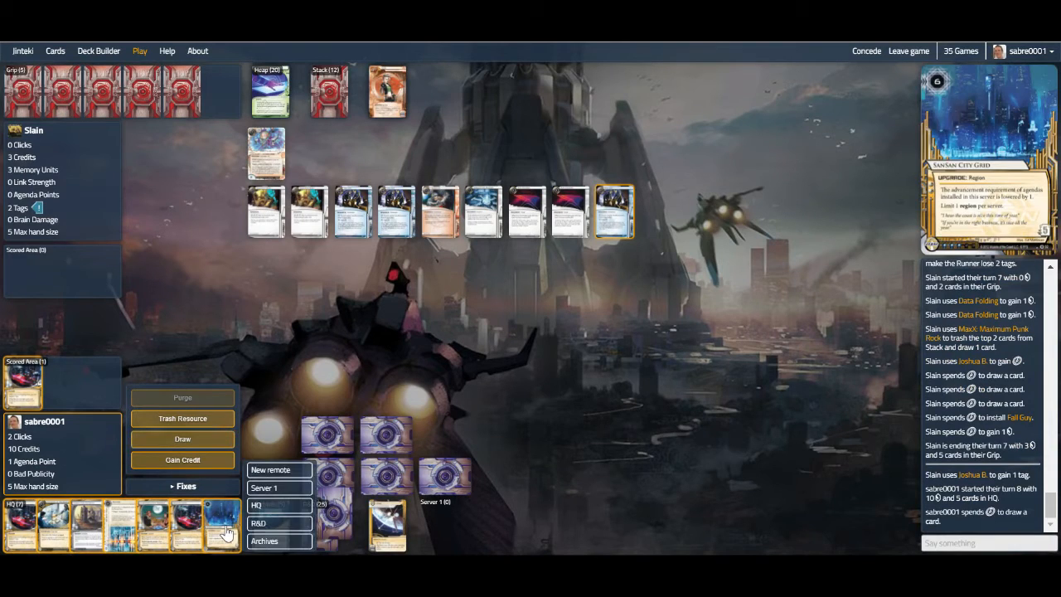
left_click(270, 488)
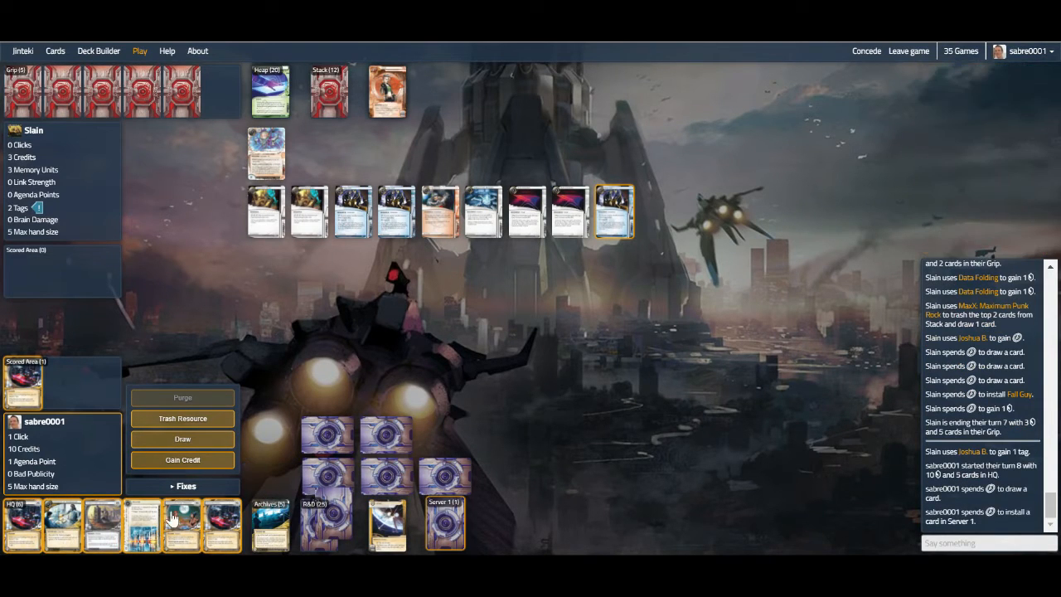
Install a piece of ice protecting Server 1 and end the turn
left_click(141, 526)
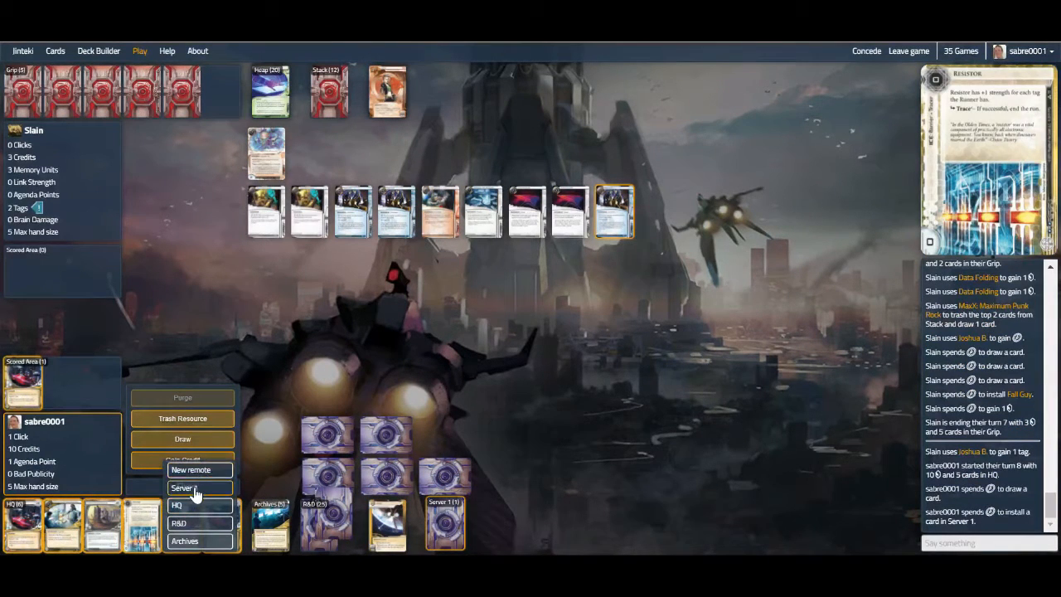
left_click(198, 491)
left_click(189, 378)
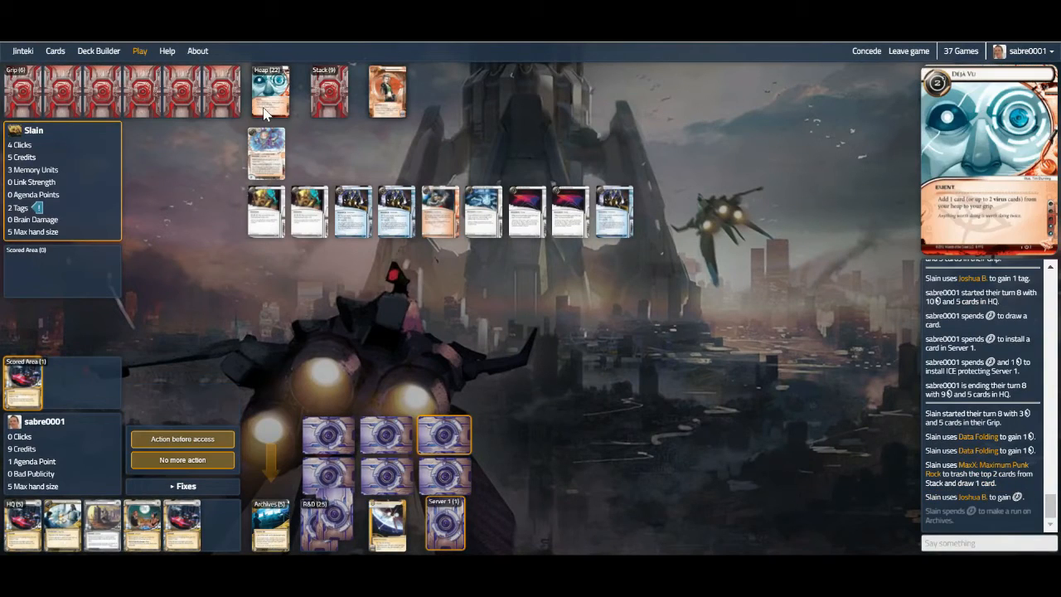
Pass during the Archives run, then purge viruses with Cyberdex Virus Suite and close the overlays
left_click(270, 530)
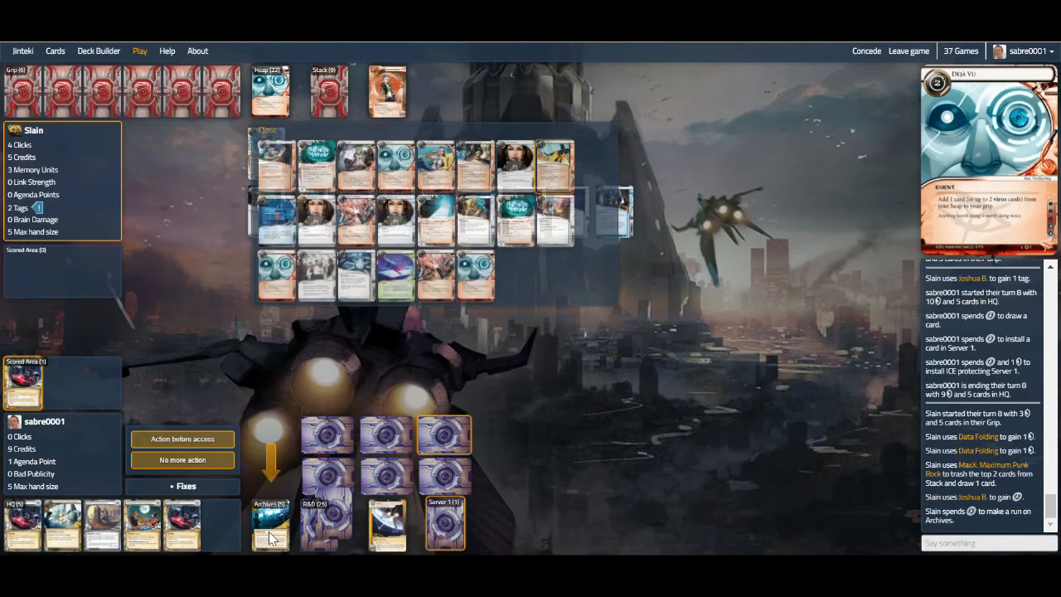
left_click(271, 537)
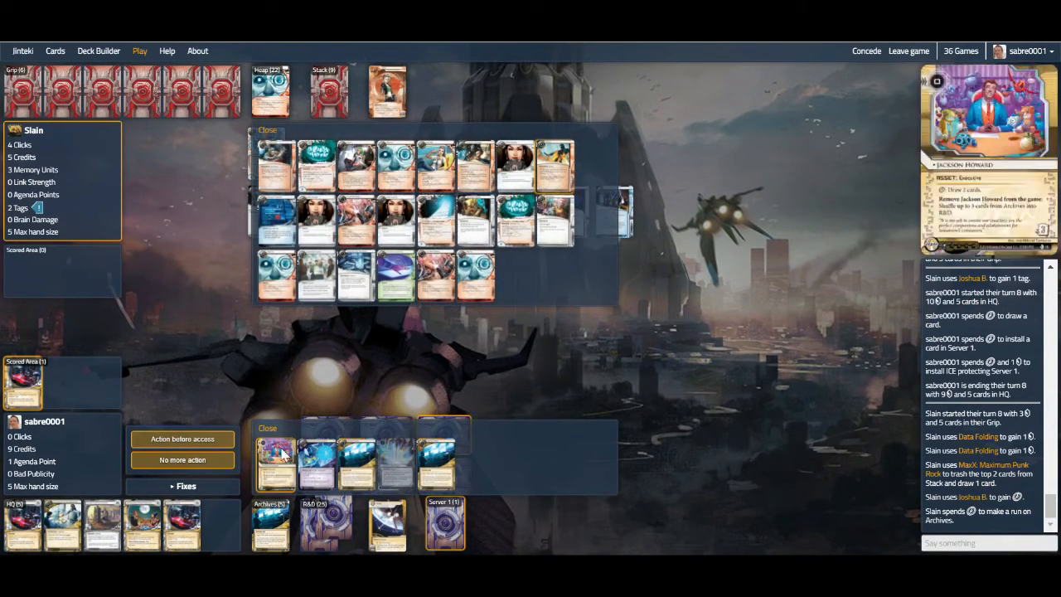
left_click(186, 461)
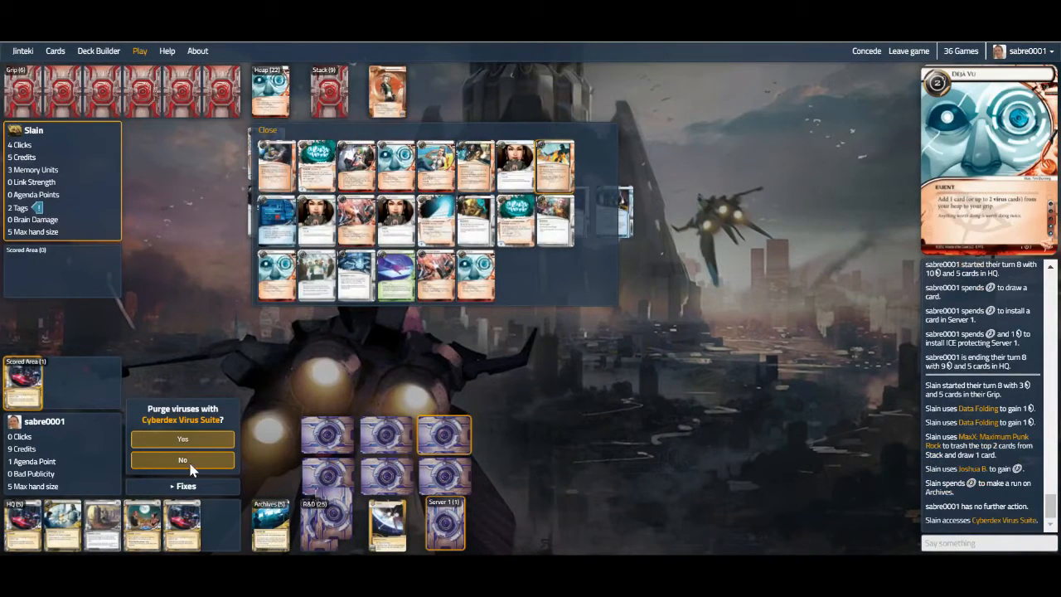
left_click(186, 439)
left_click(266, 130)
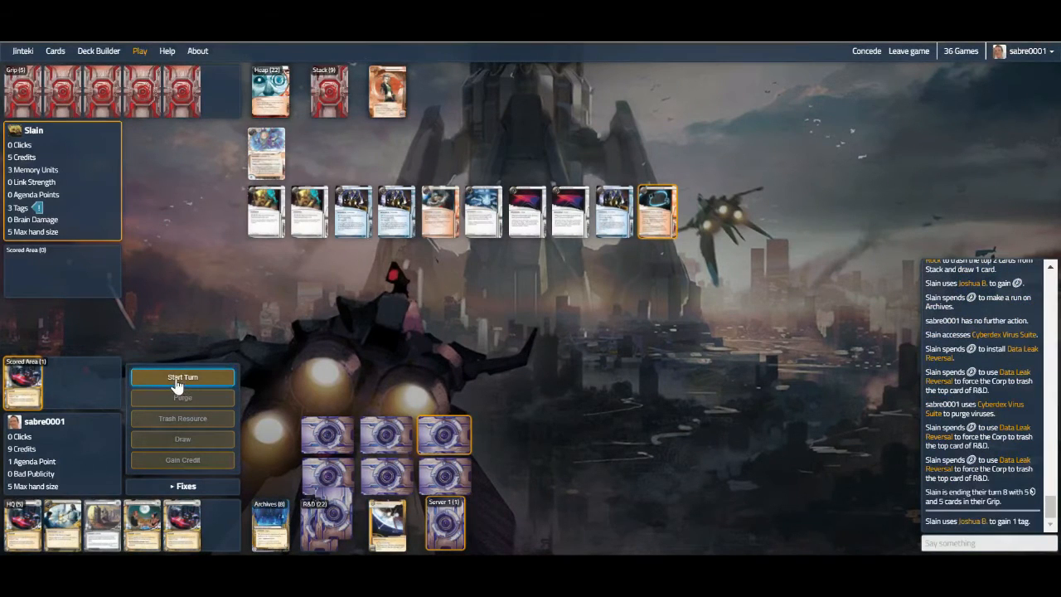
Start the turn, install a card from HQ in Server 1 and advance it twice
left_click(182, 377)
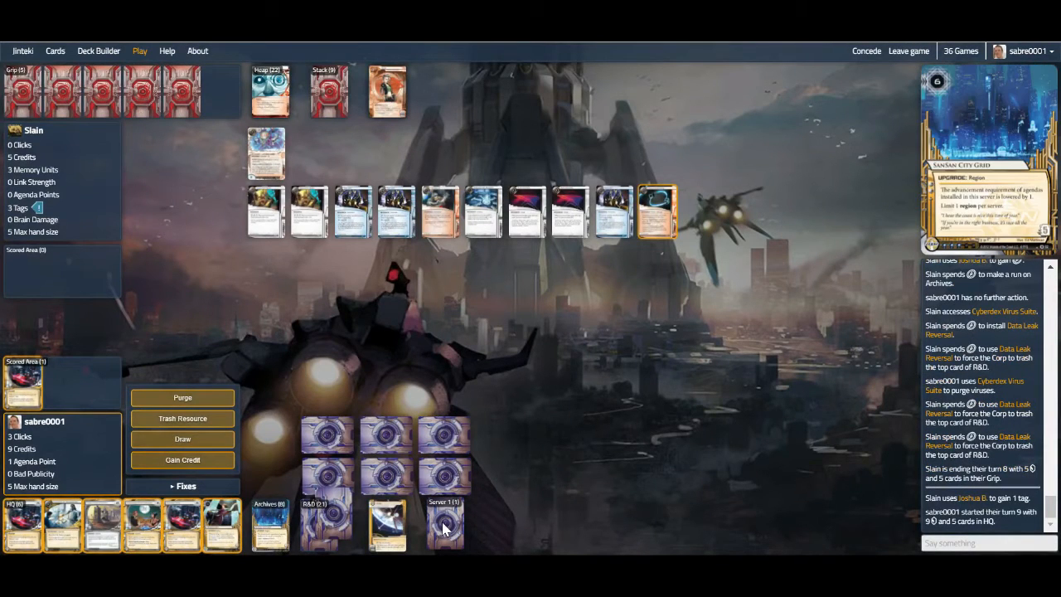
left_click(141, 525)
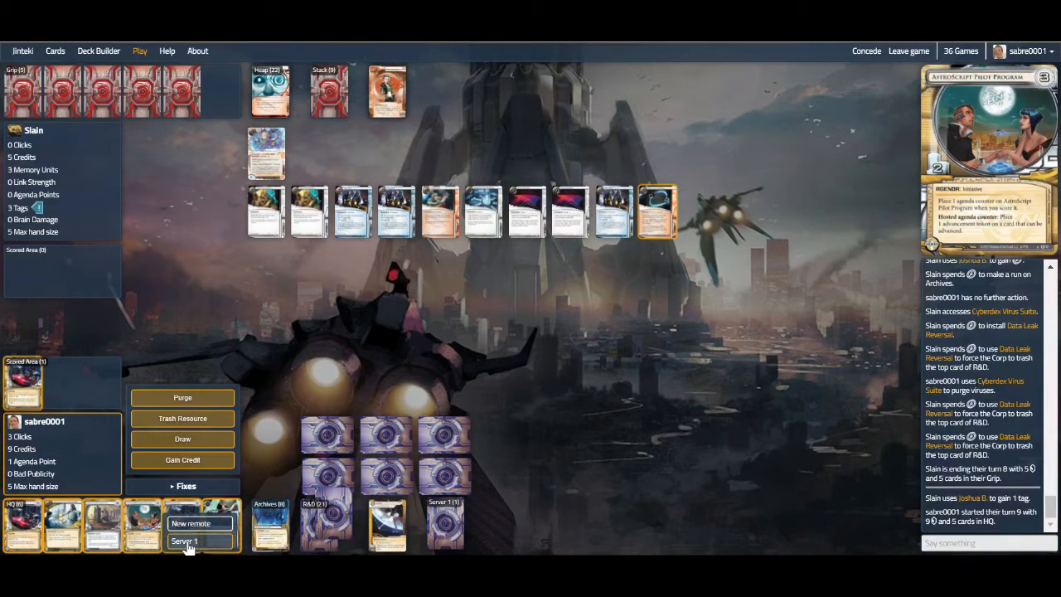
left_click(186, 542)
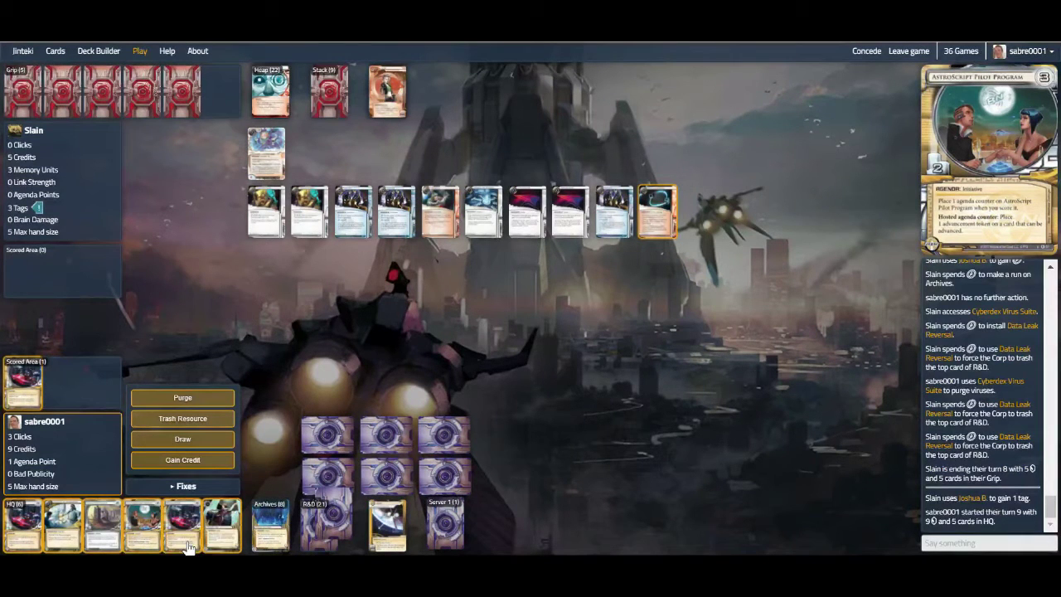
left_click(452, 520)
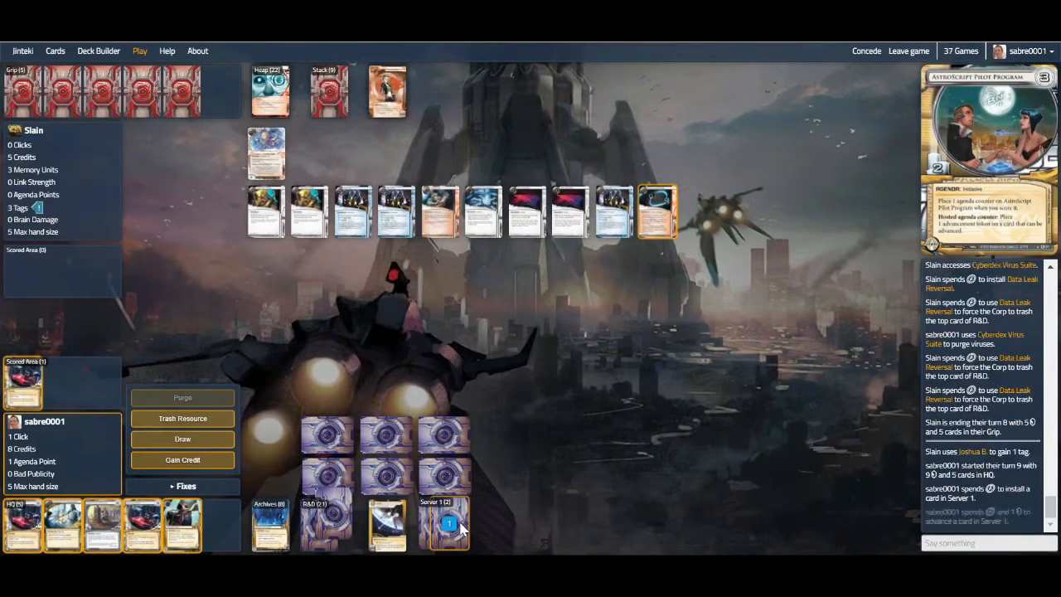
left_click(451, 519)
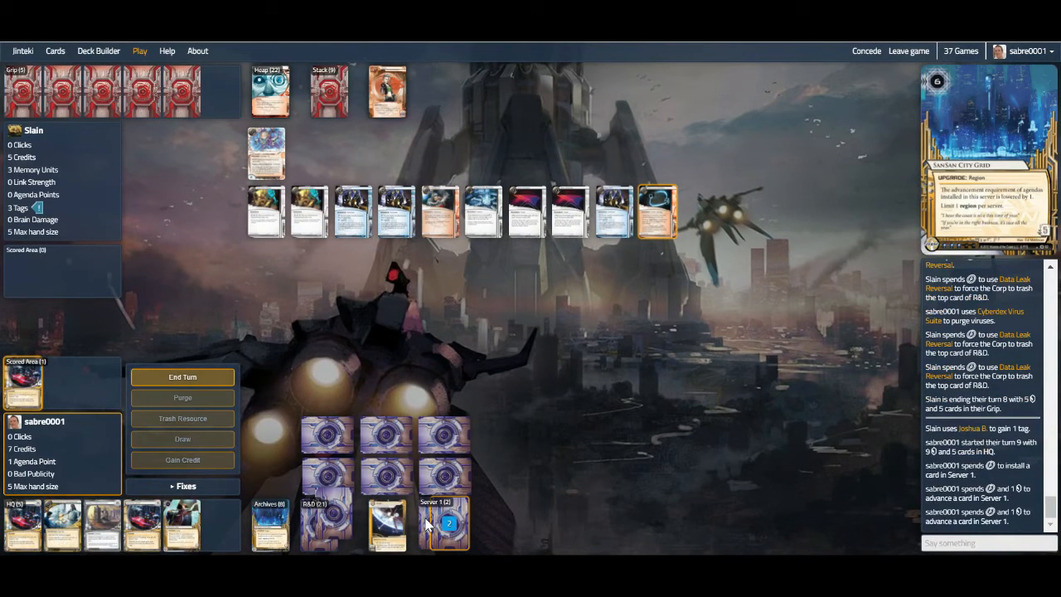
Rez SanSan City Grid, score AstroScript Pilot Program and end the turn
left_click(428, 524)
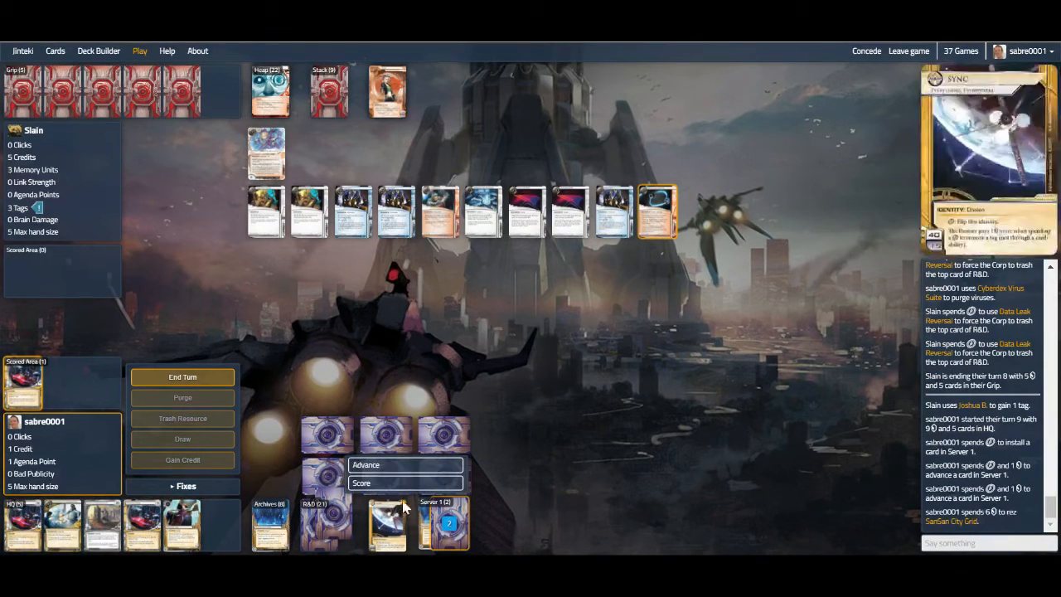
left_click(382, 484)
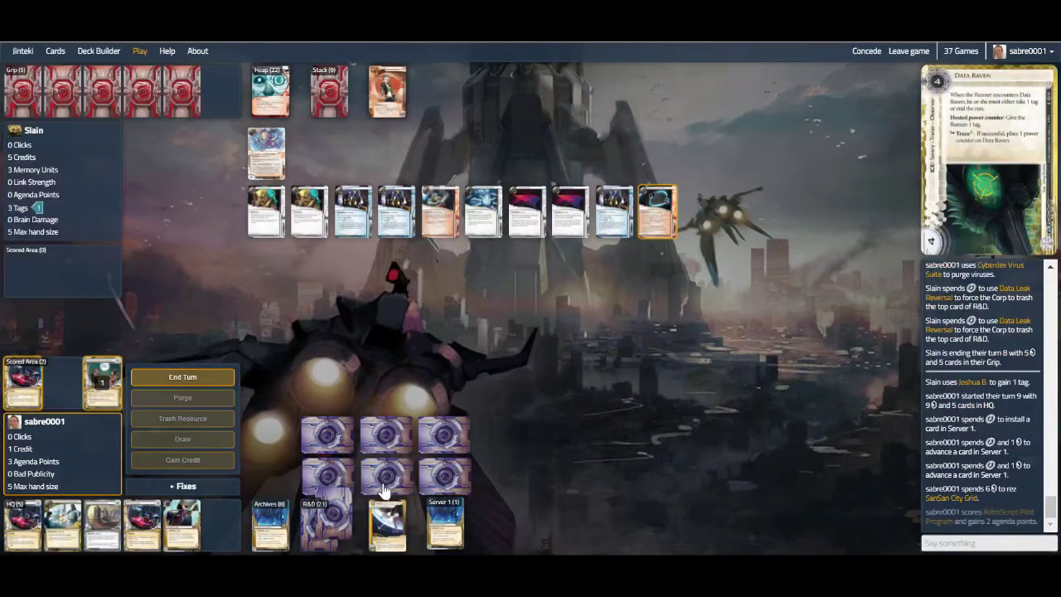
left_click(183, 378)
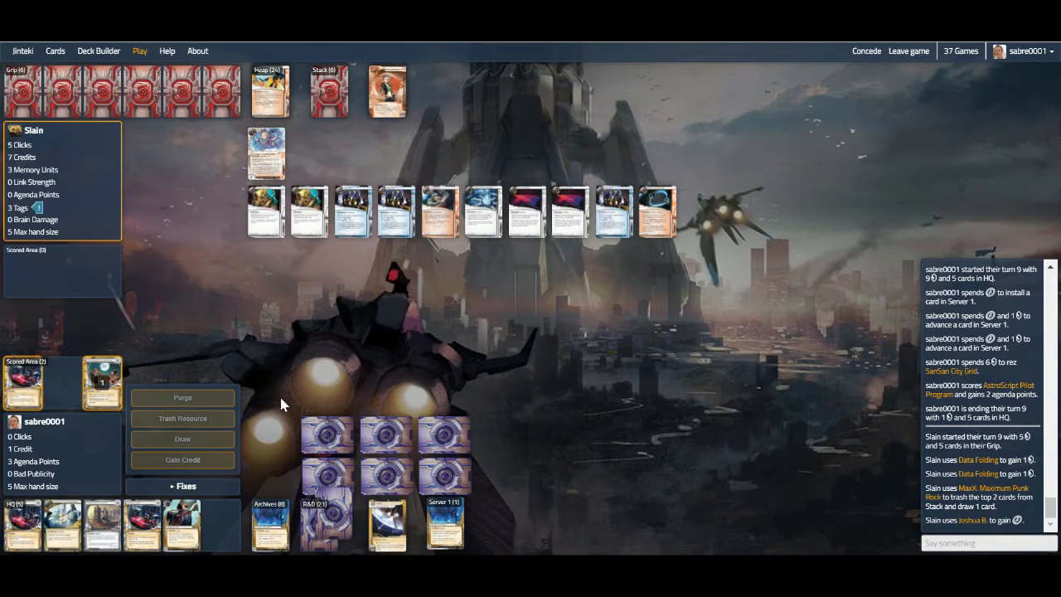
Review Archives, then pass repeatedly so the Runner's Server 1 run resolves
left_click(271, 526)
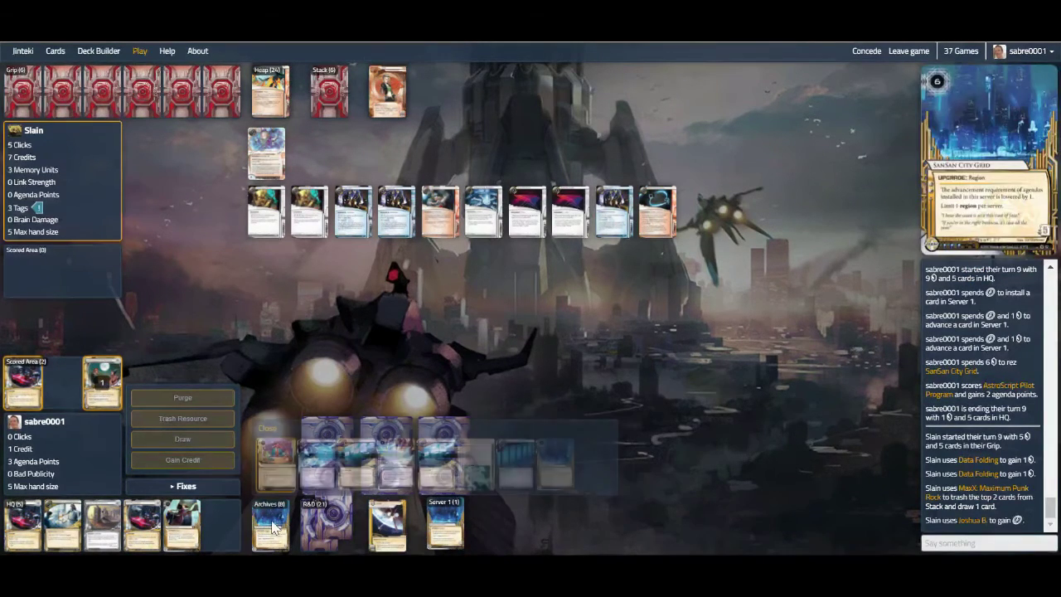
left_click(267, 431)
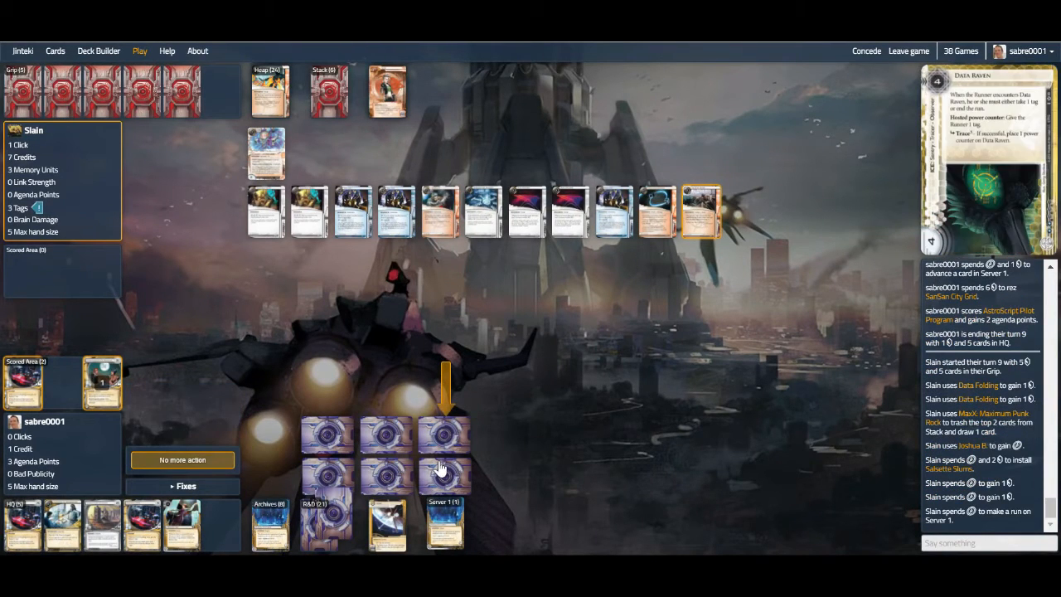
left_click(190, 469)
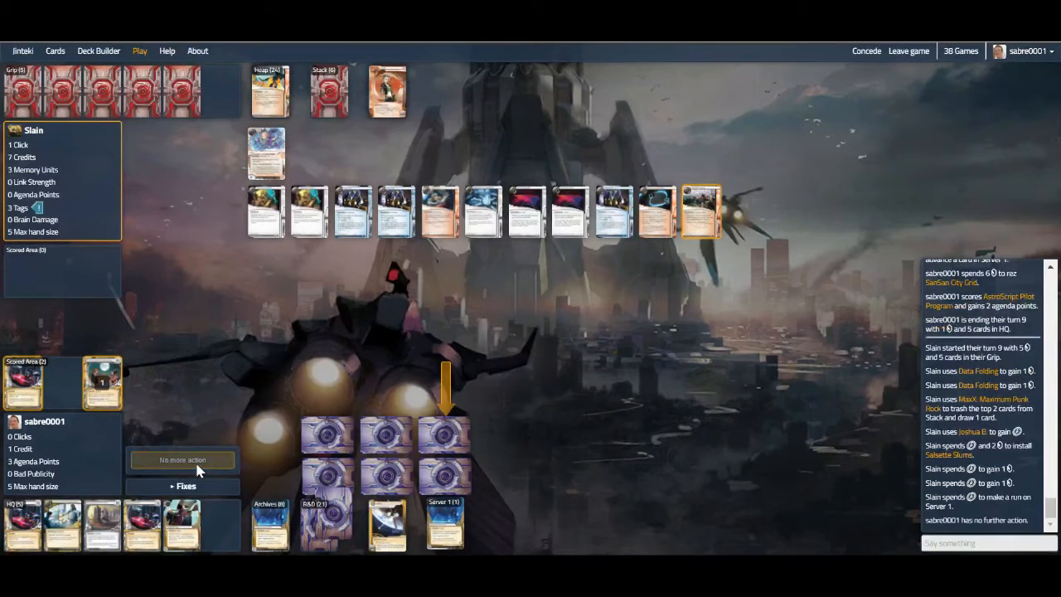
left_click(190, 461)
left_click(189, 464)
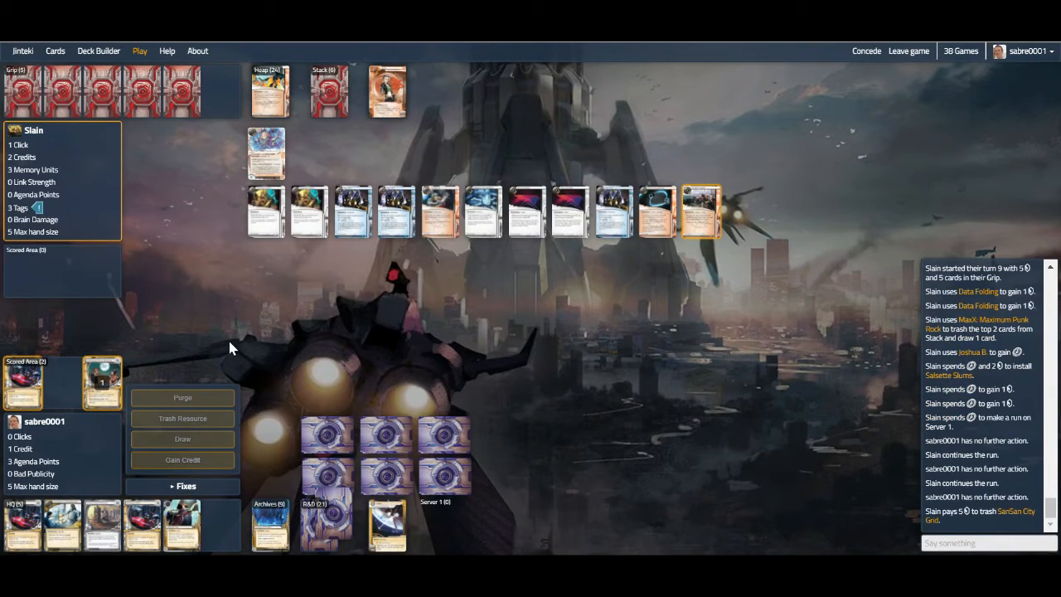
Review the Archives cards again and start writing a chat message
left_click(276, 538)
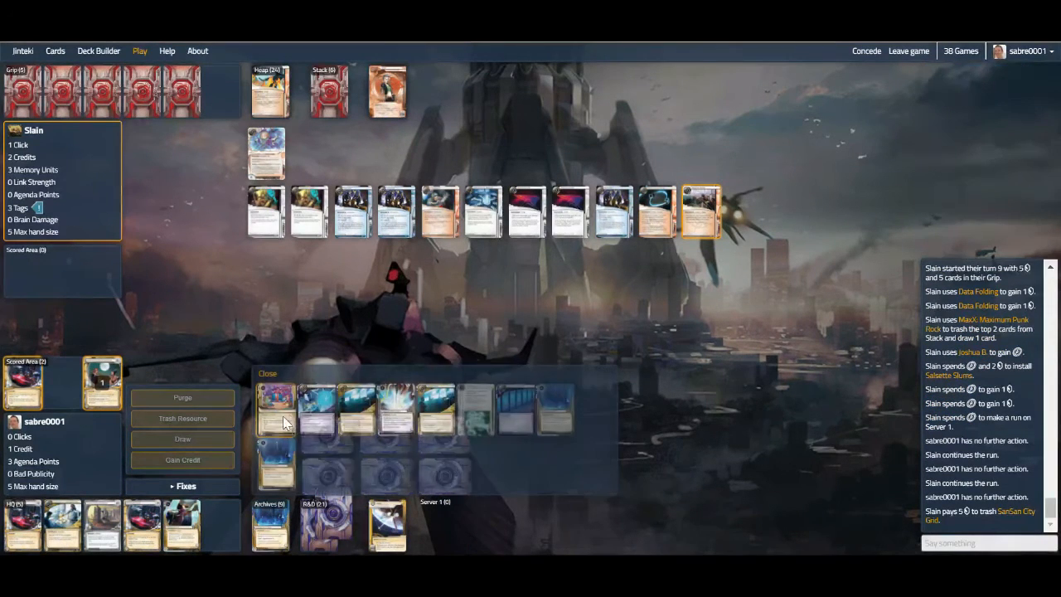
left_click(269, 373)
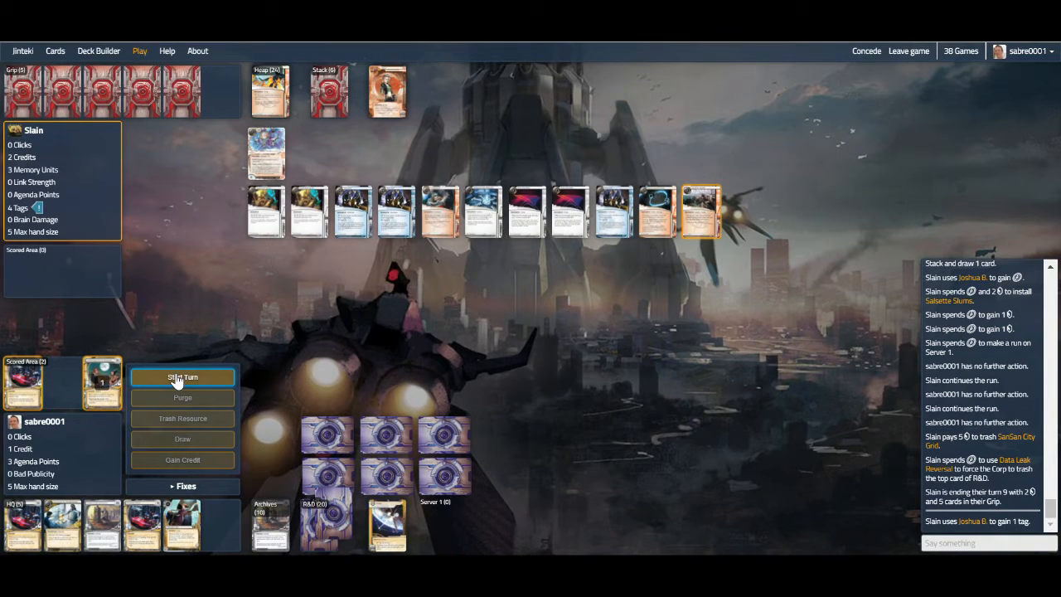
left_click(986, 543)
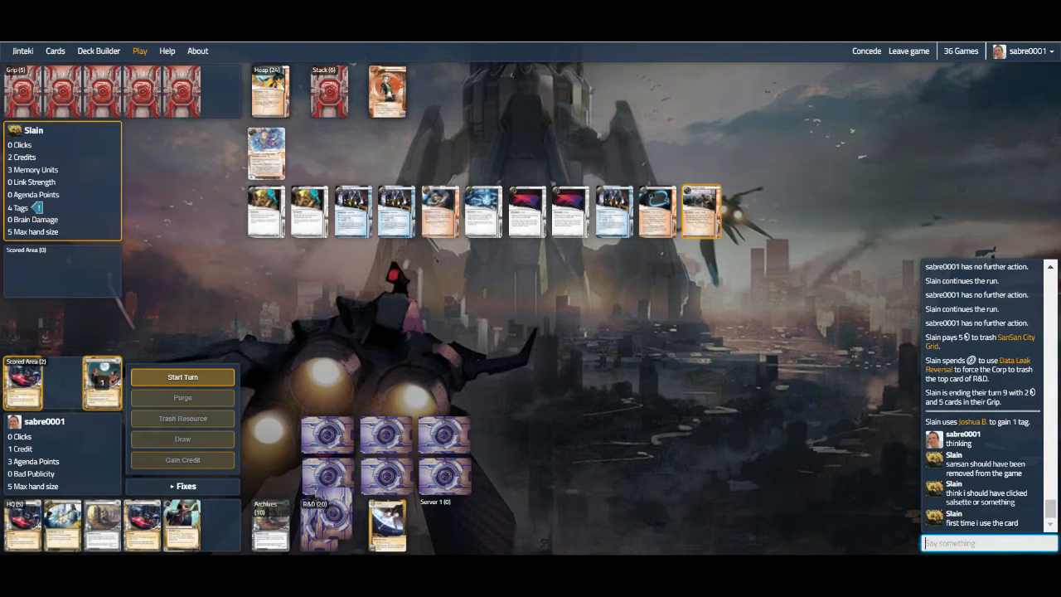
type("i think so")
Send chat replies agreeing, saying you won't pull back, and about removing a Jackson
key("Return")
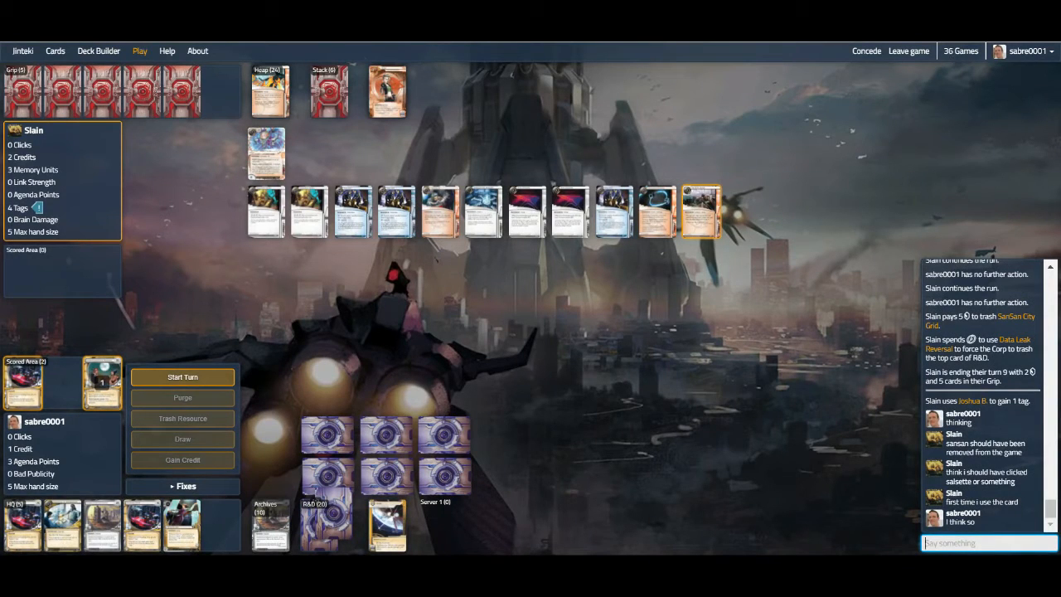
type("I won't pull that one back")
key("BackSpace")
key("BackSpace")
key("BackSpace")
key("BackSpace")
key("BackSpace")
type("at back")
key("Return")
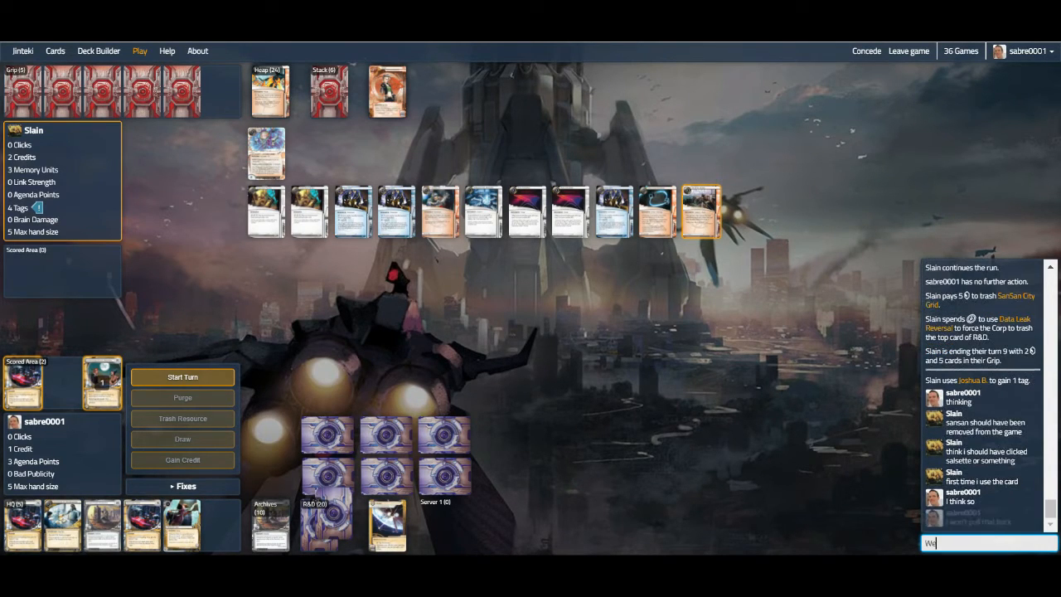
type("We'll just")
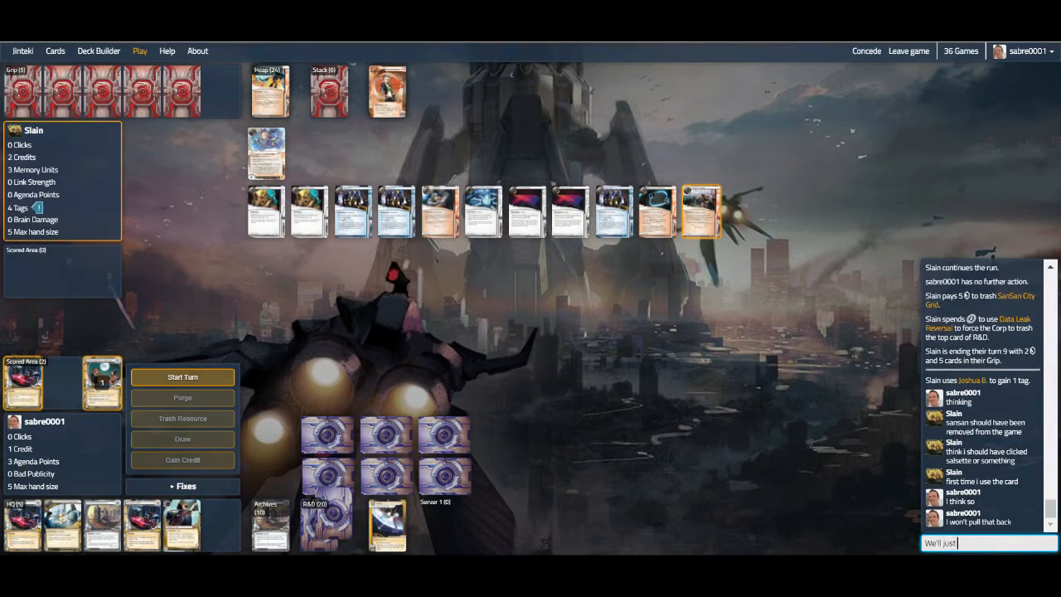
key("BackSpace")
key("BackSpace")
key("BackSpace")
key("BackSpace")
key("BackSpace")
key("BackSpace")
type("o")
type(" when I remove a ")
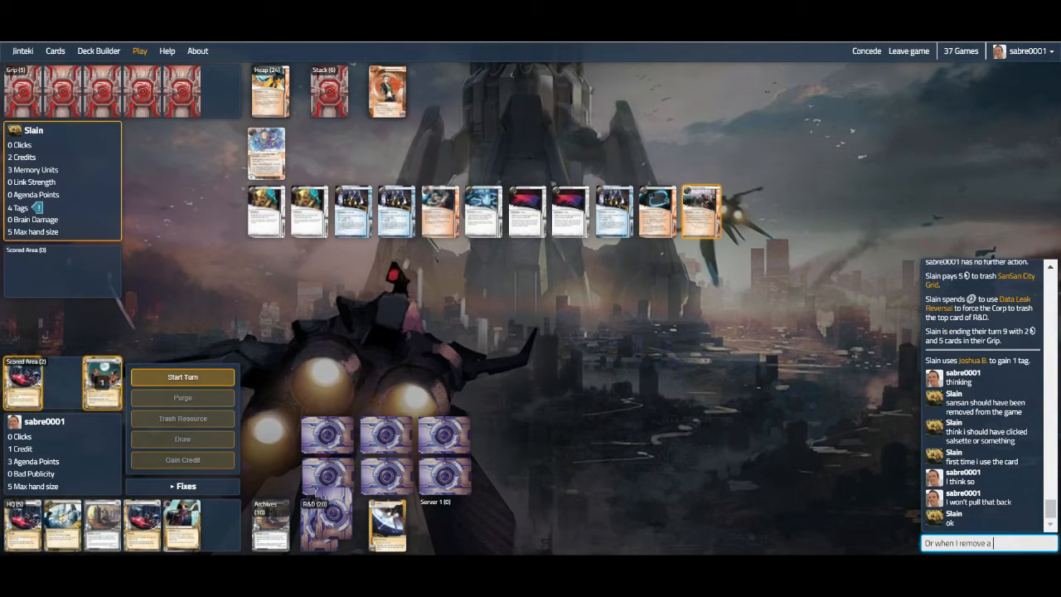
type("jacko")
type("n I'll add to area")
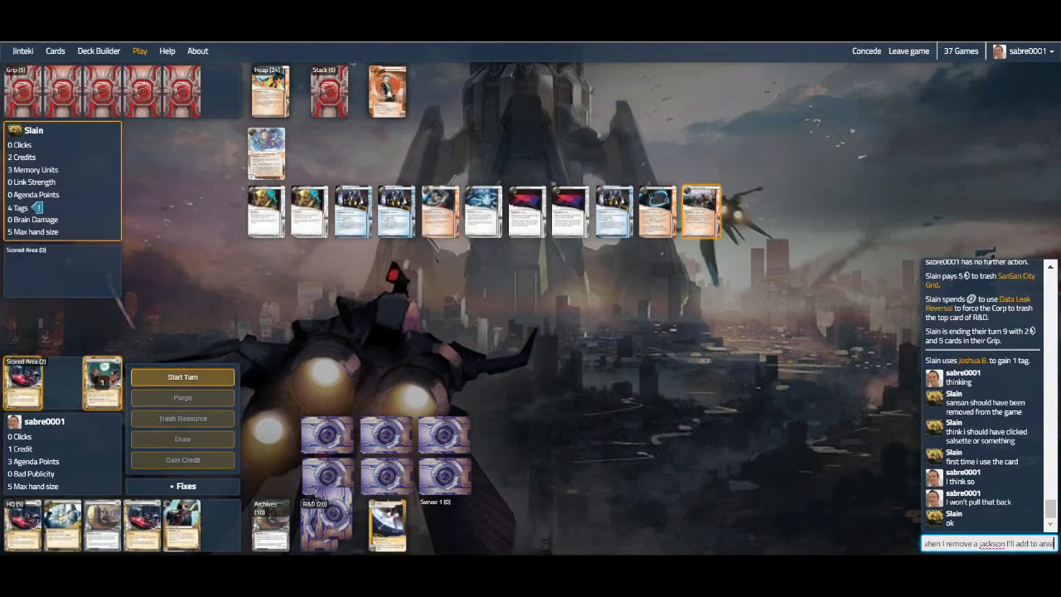
key("Return")
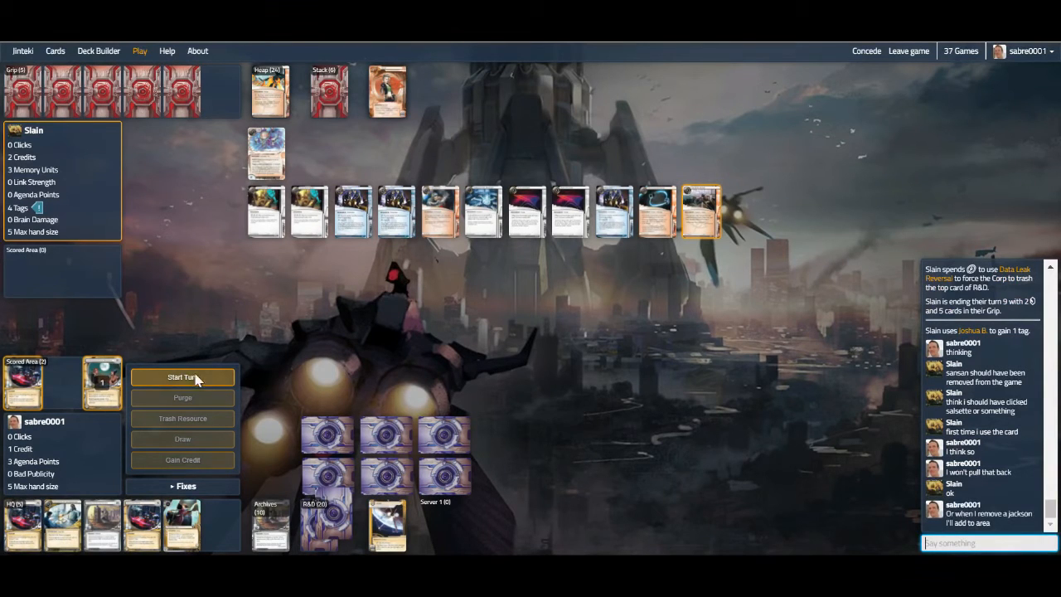
Start turn 10, install Bernice Mai in Archives, gain two credits and end the turn
left_click(193, 377)
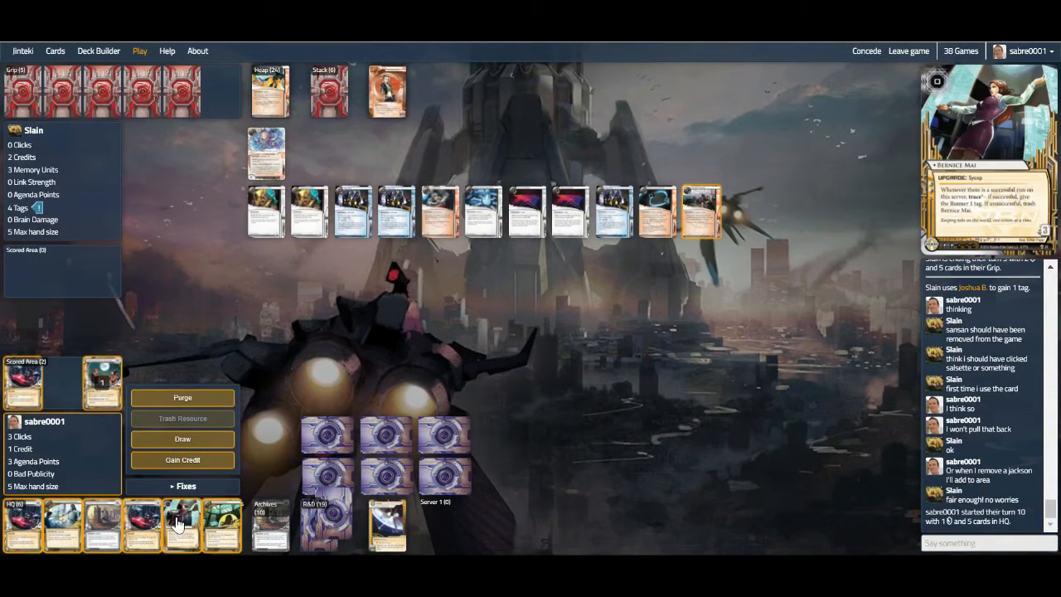
mouse_move(221, 526)
left_click(184, 520)
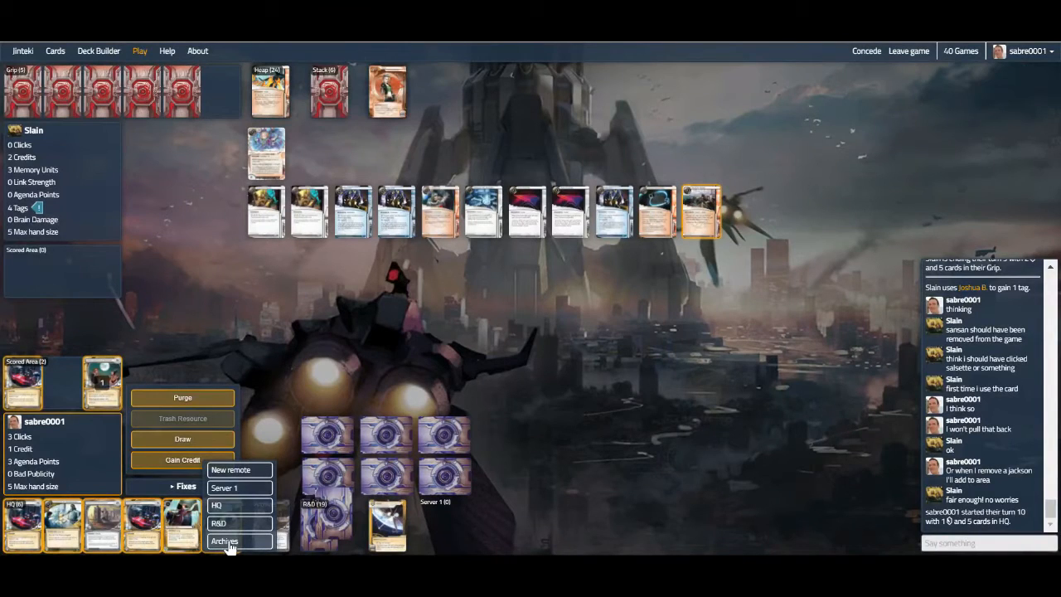
left_click(189, 462)
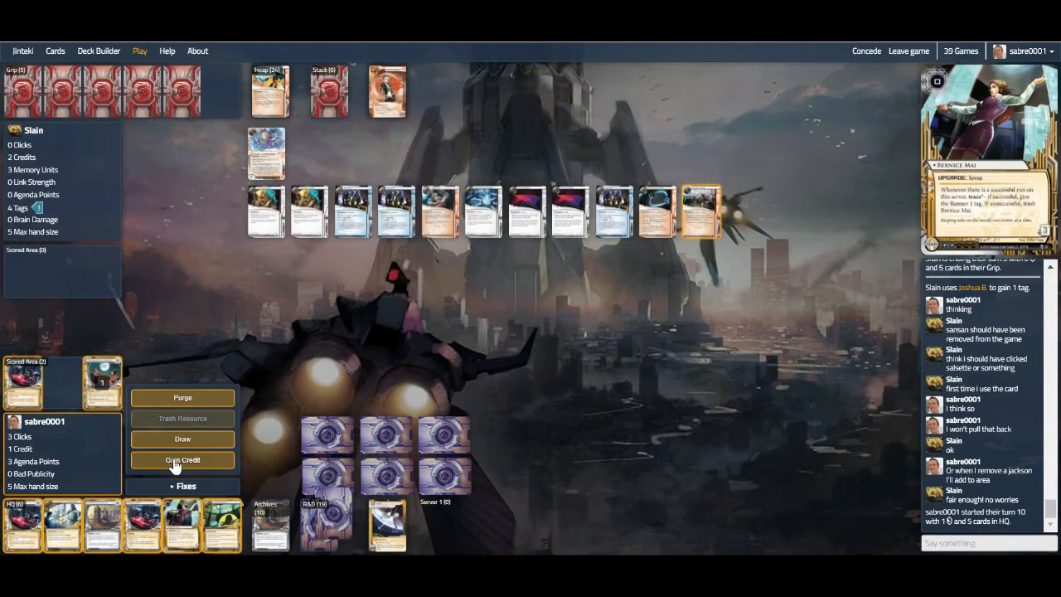
left_click(170, 461)
left_click(174, 459)
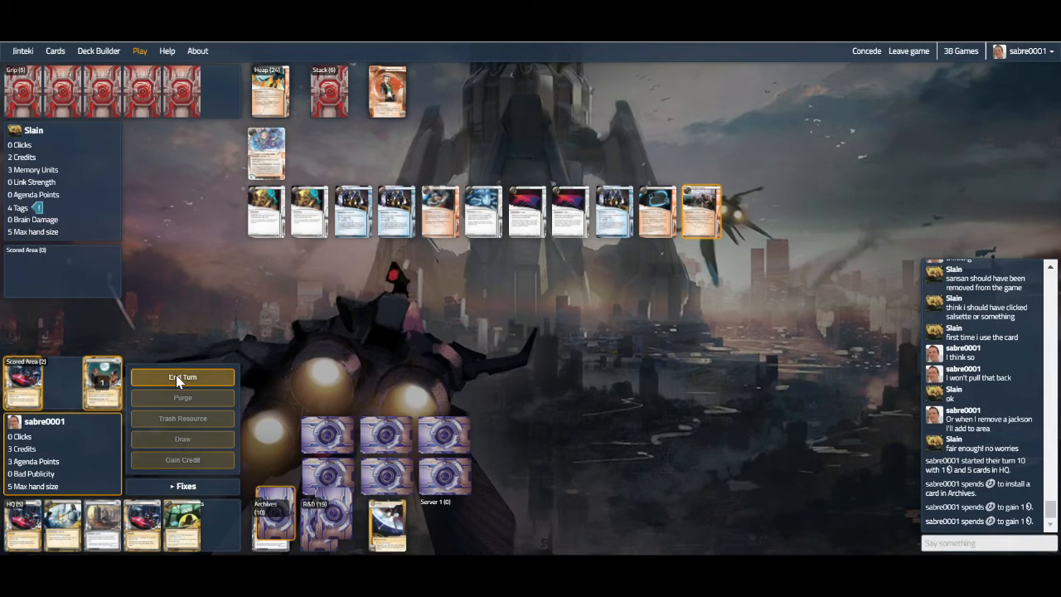
left_click(212, 375)
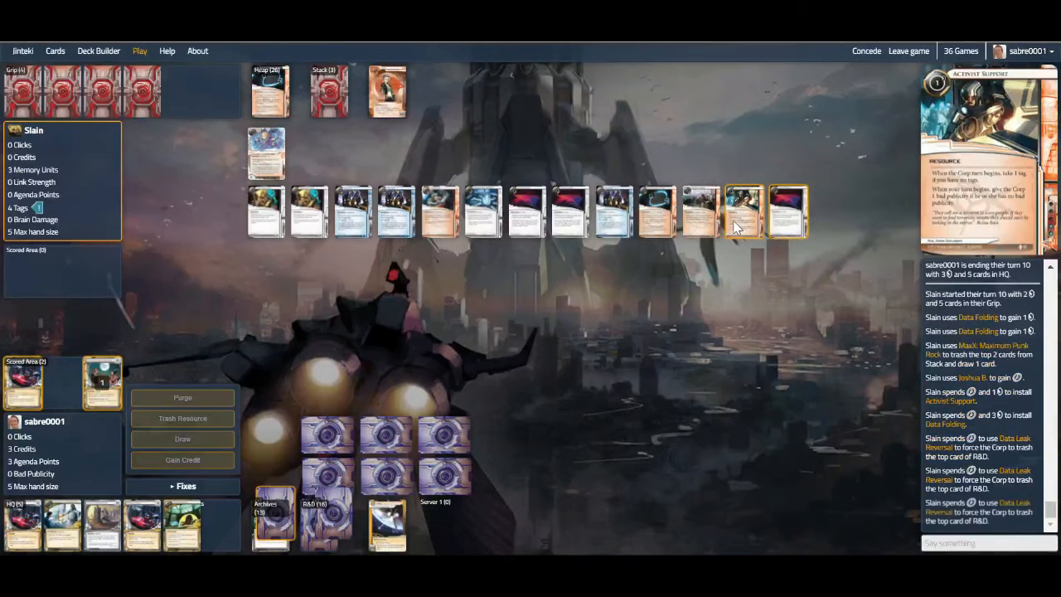
Review the Archives cards and begin turn 11
left_click(257, 543)
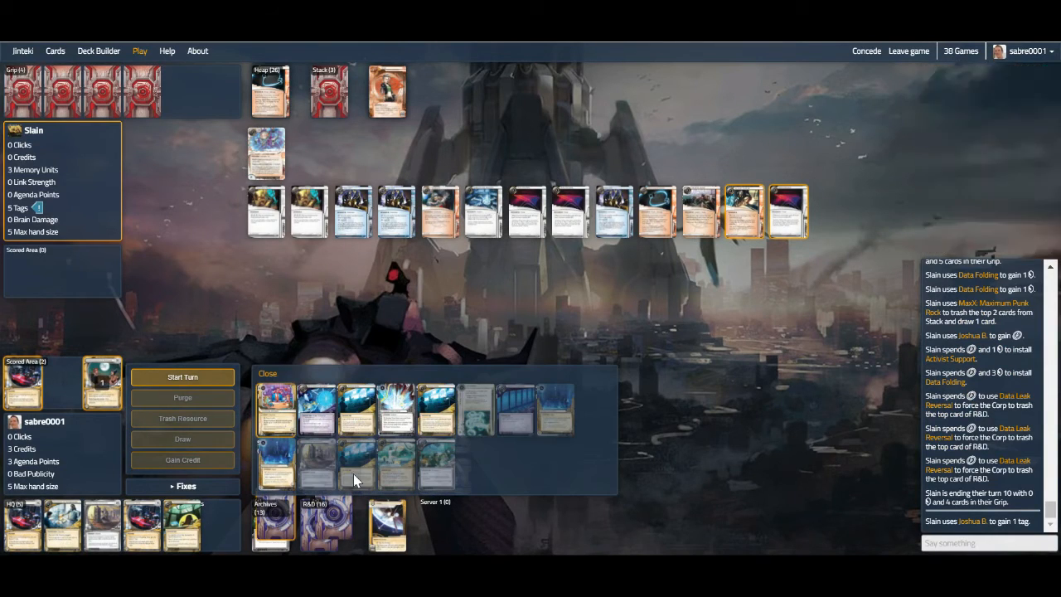
left_click(265, 376)
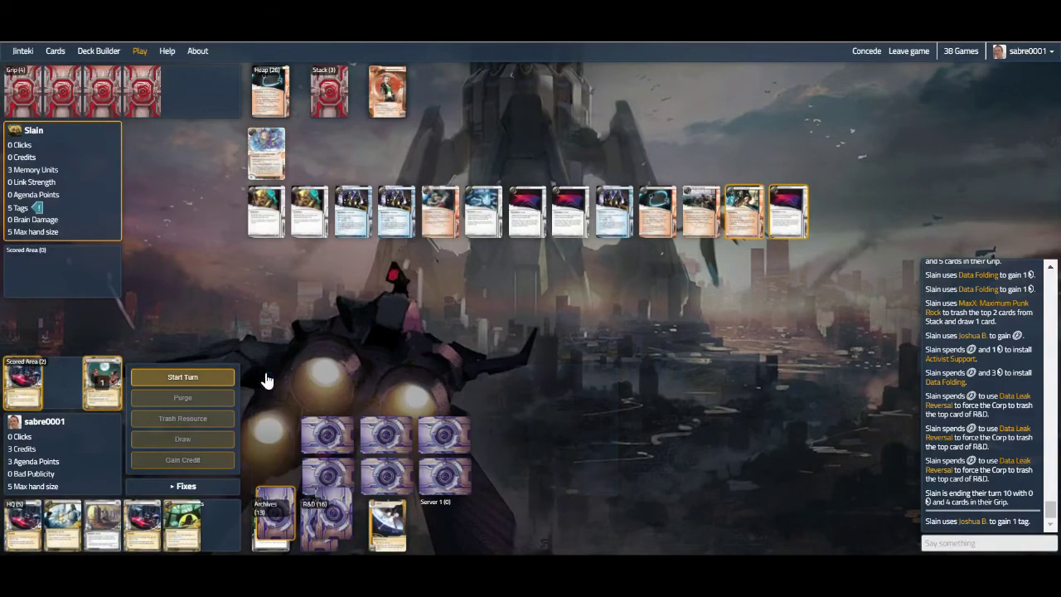
left_click(189, 380)
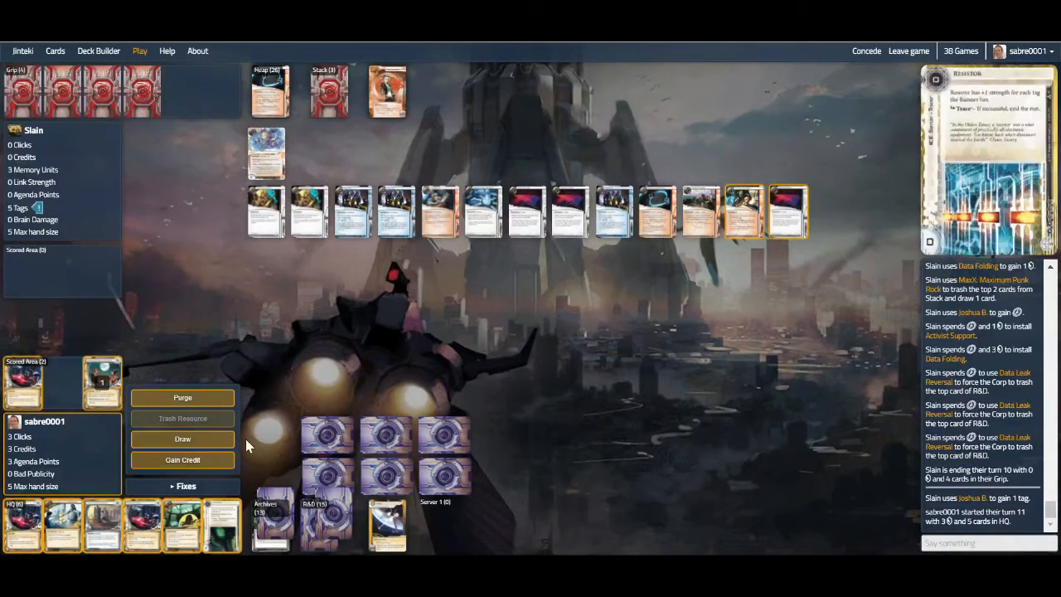
Gain two credits, discard an HQ card into Archives and end the turn
left_click(174, 463)
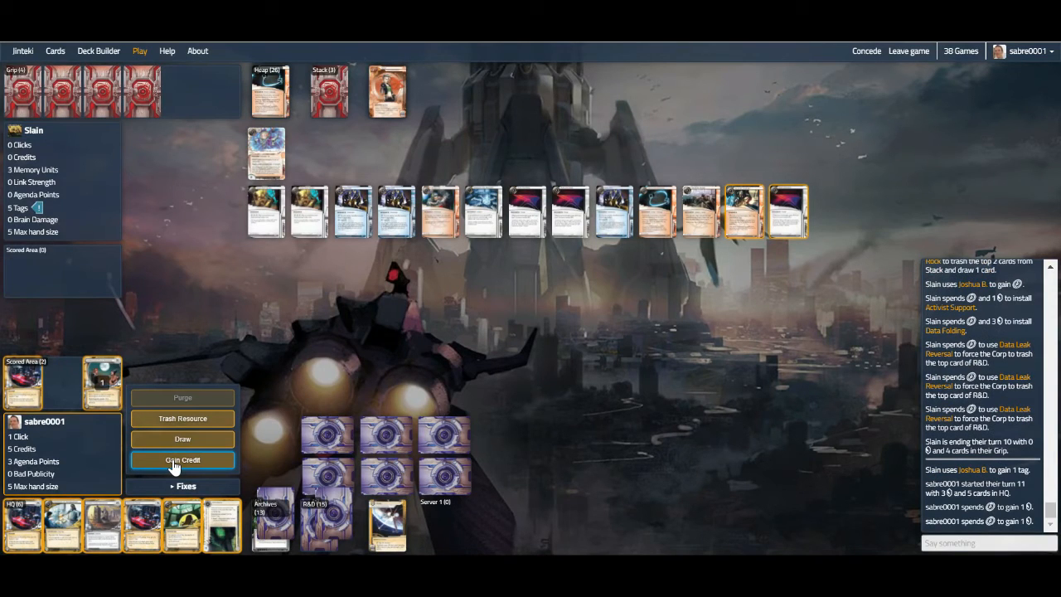
left_click(173, 464)
mouse_move(221, 524)
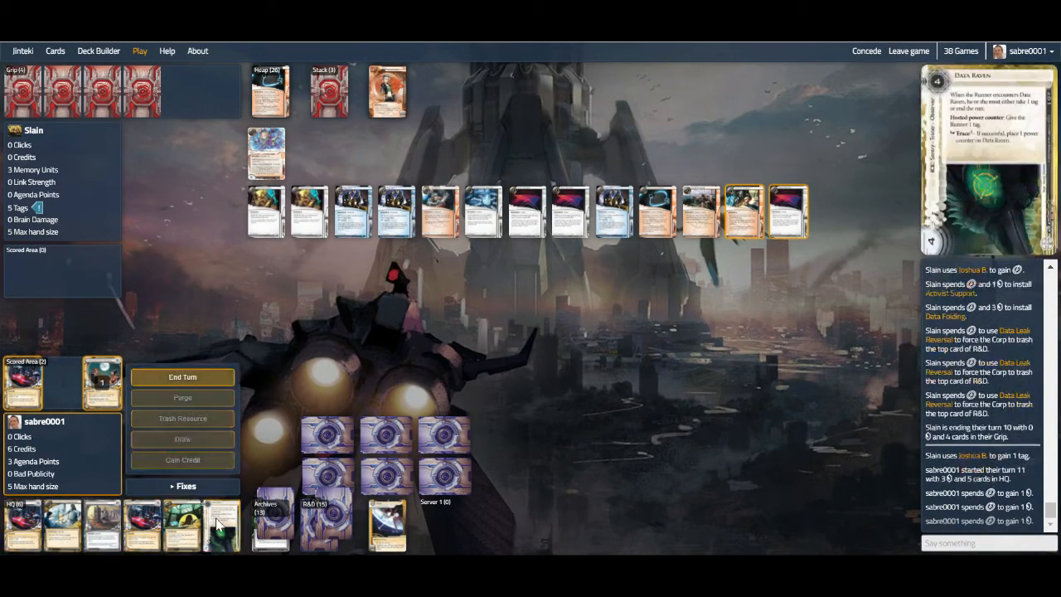
left_click_drag(217, 524, 259, 537)
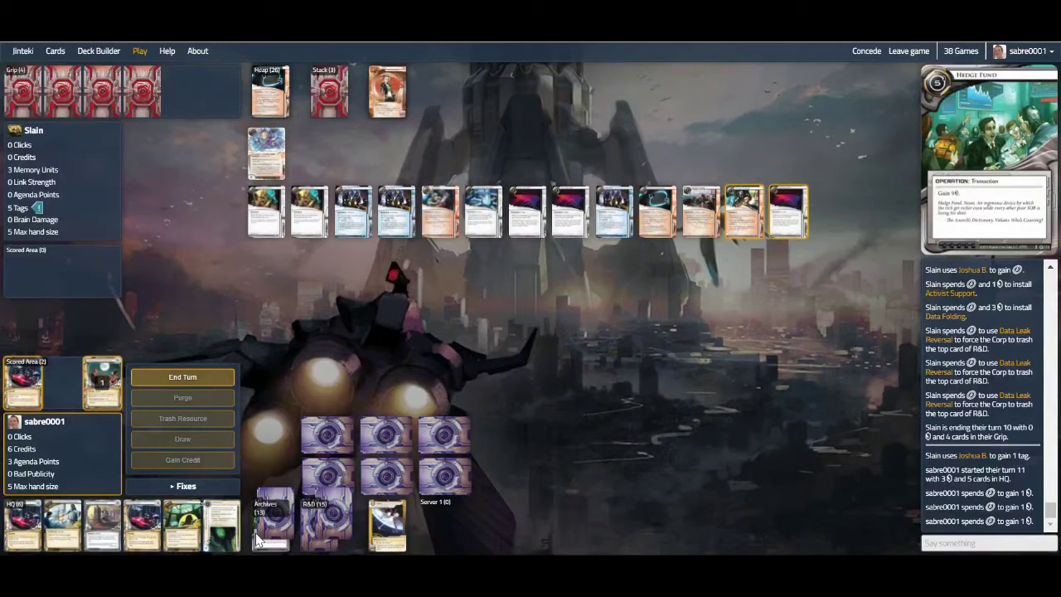
left_click(170, 379)
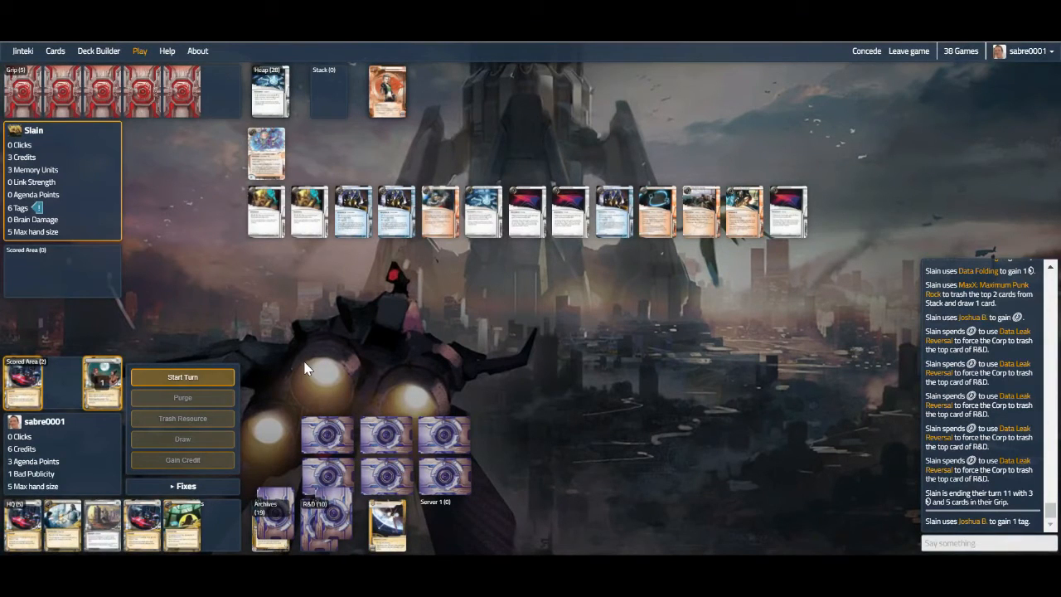
Start turn 12 and install an agenda from HQ in Server 1
left_click(180, 380)
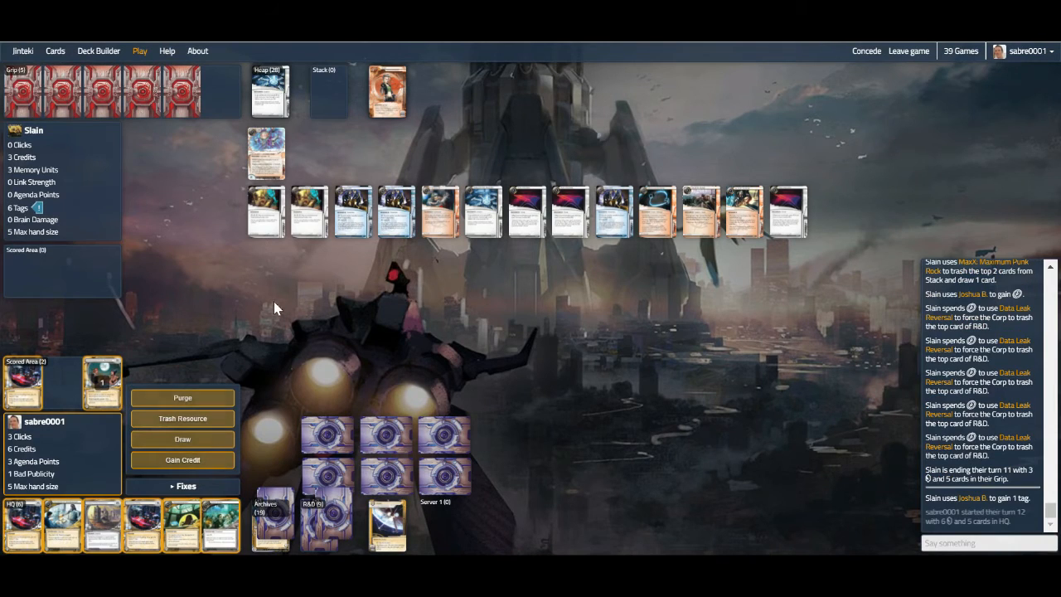
left_click(102, 526)
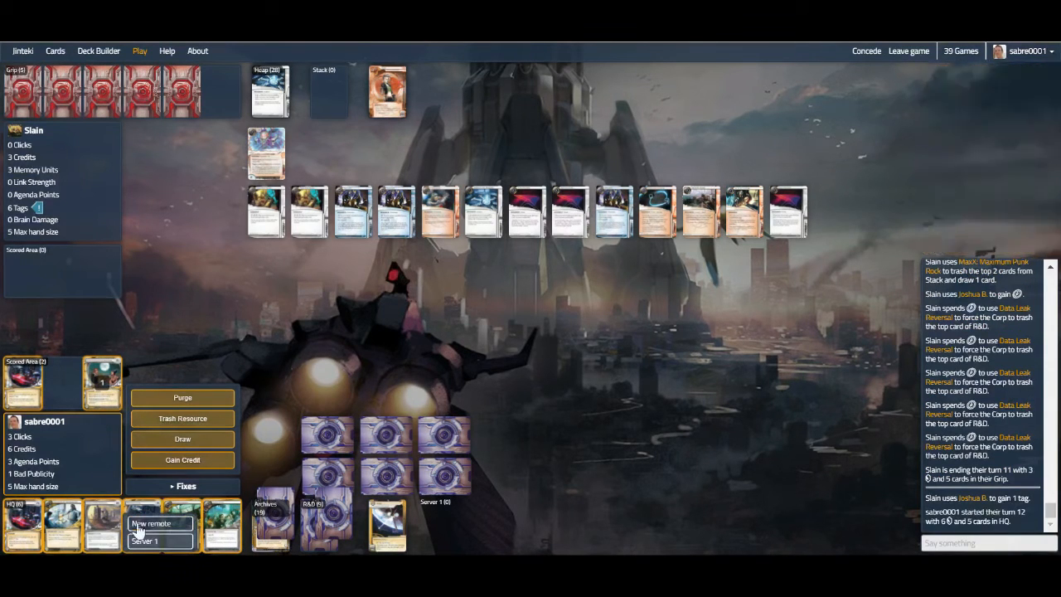
mouse_move(142, 524)
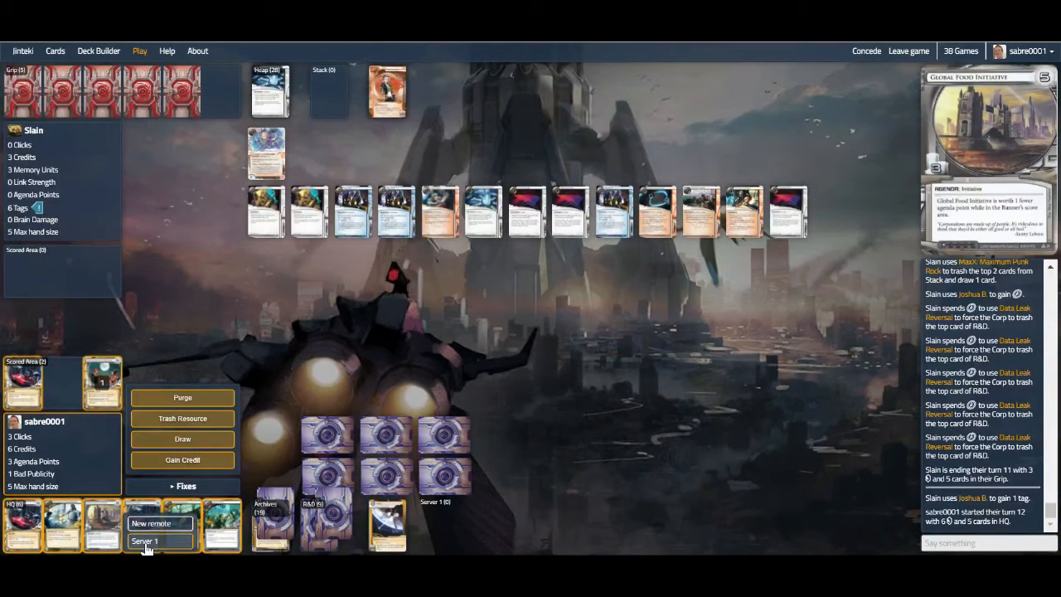
left_click(146, 540)
Play Psychographics for 5 credits, placing the advancements on the Server 1 card
left_click(141, 524)
left_click(170, 439)
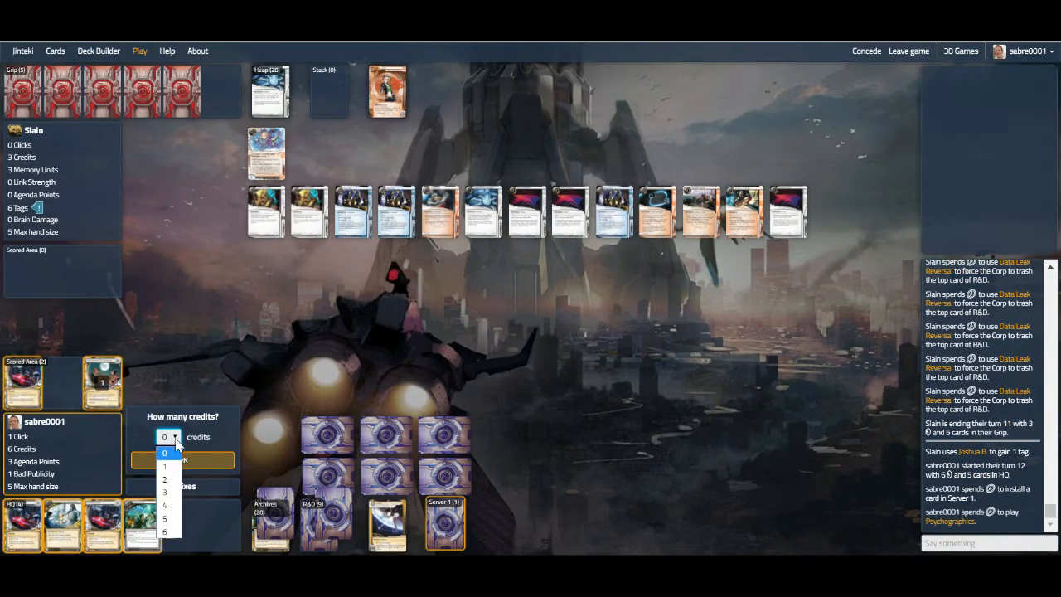
left_click(170, 515)
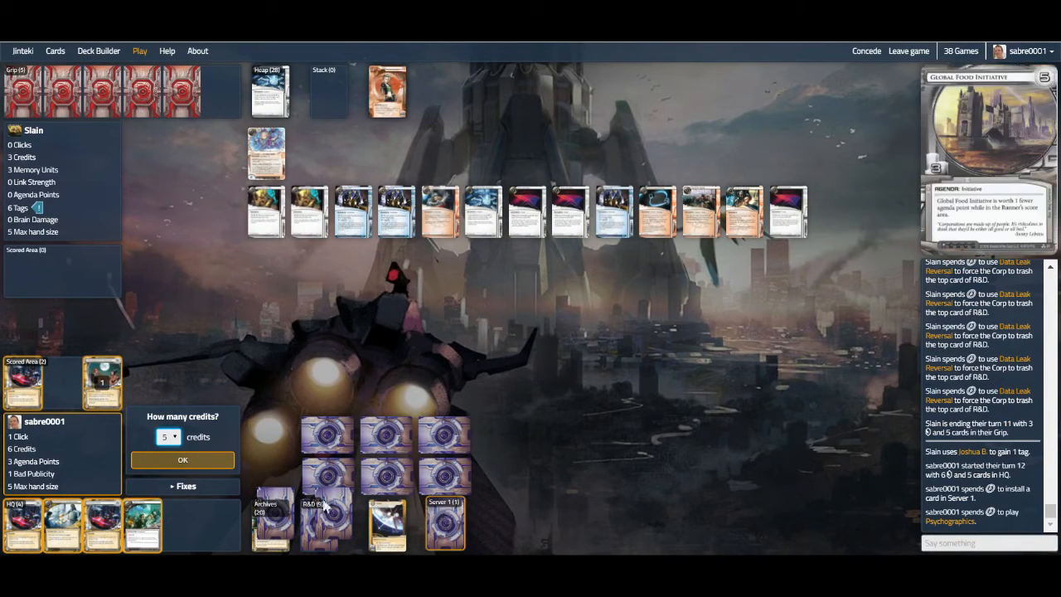
left_click(184, 465)
mouse_move(445, 524)
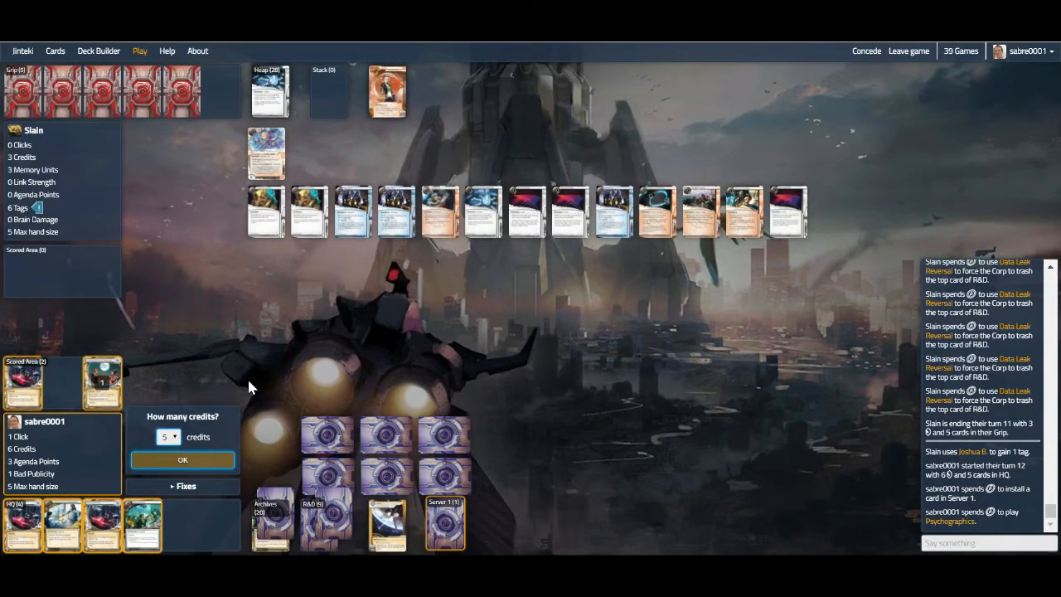
left_click(443, 515)
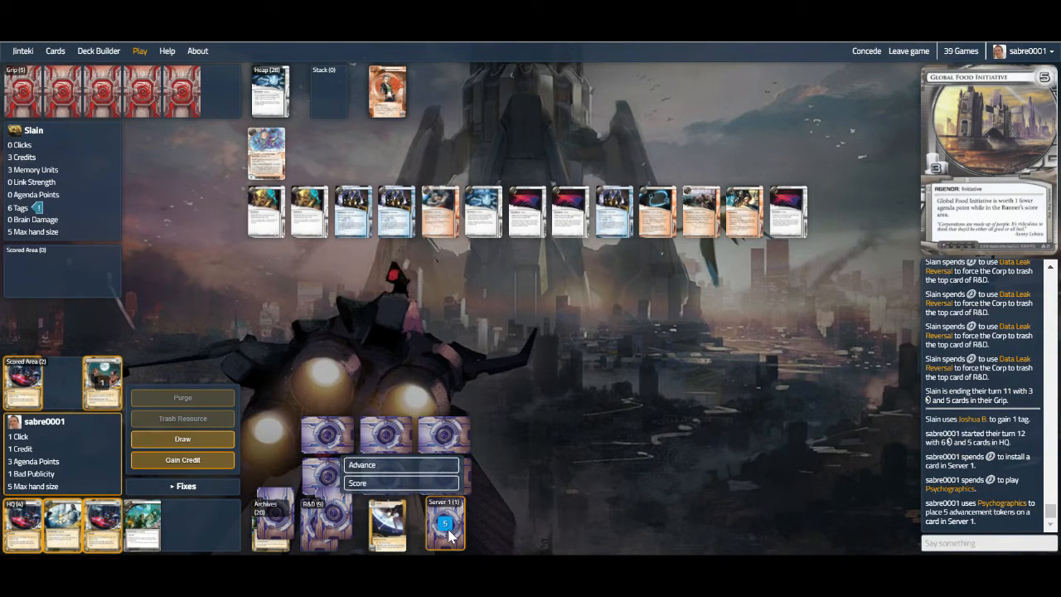
Score Global Food Initiative, gain a credit and end the turn
left_click(184, 461)
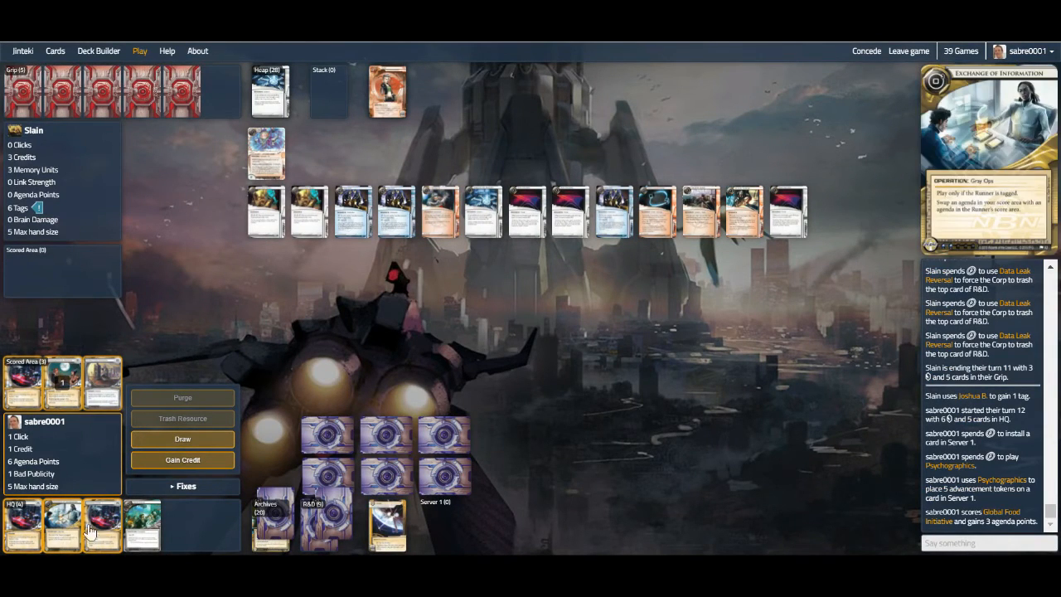
left_click(180, 463)
left_click(177, 375)
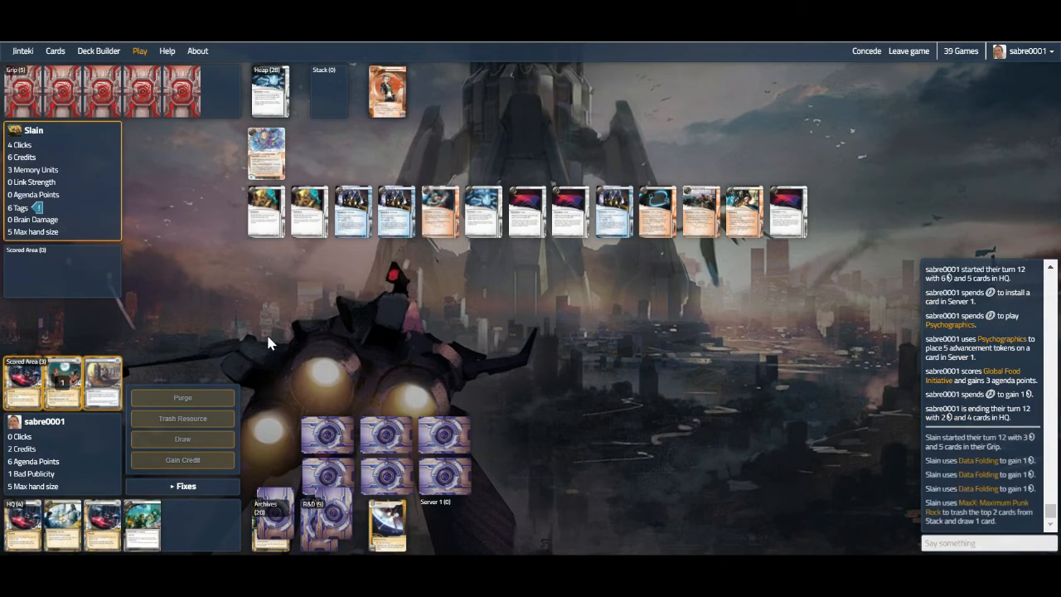
Review the Archives cards twice before the Runner's run
left_click(257, 540)
mouse_move(988, 158)
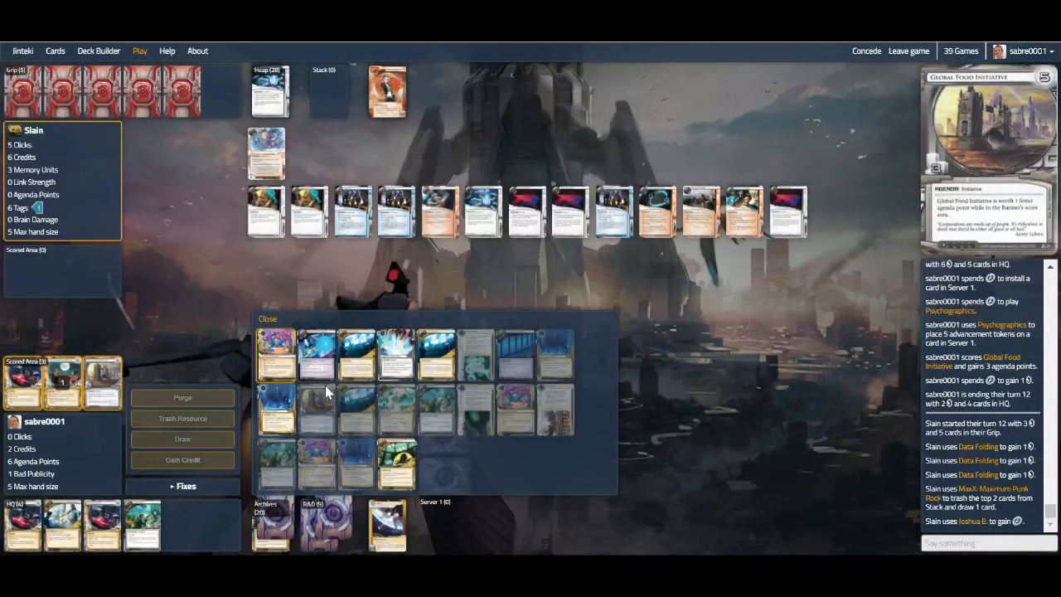
left_click(266, 321)
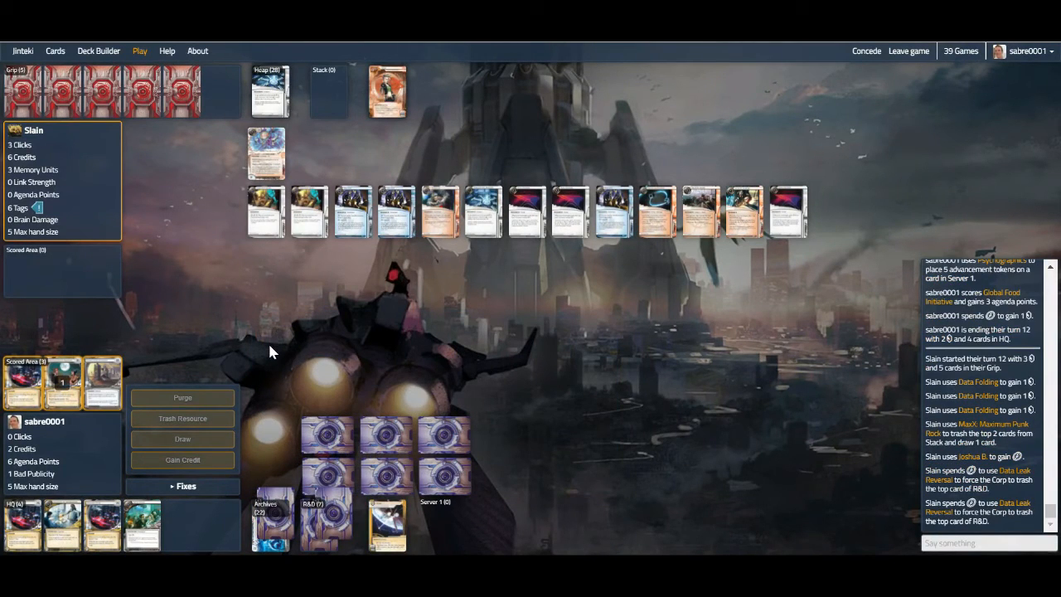
left_click(259, 545)
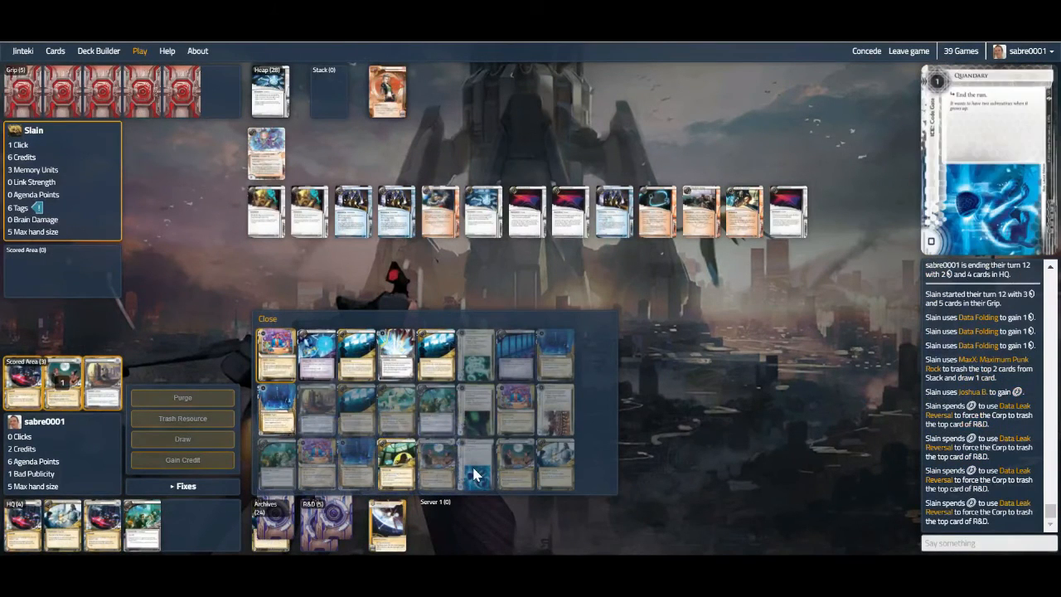
left_click(263, 320)
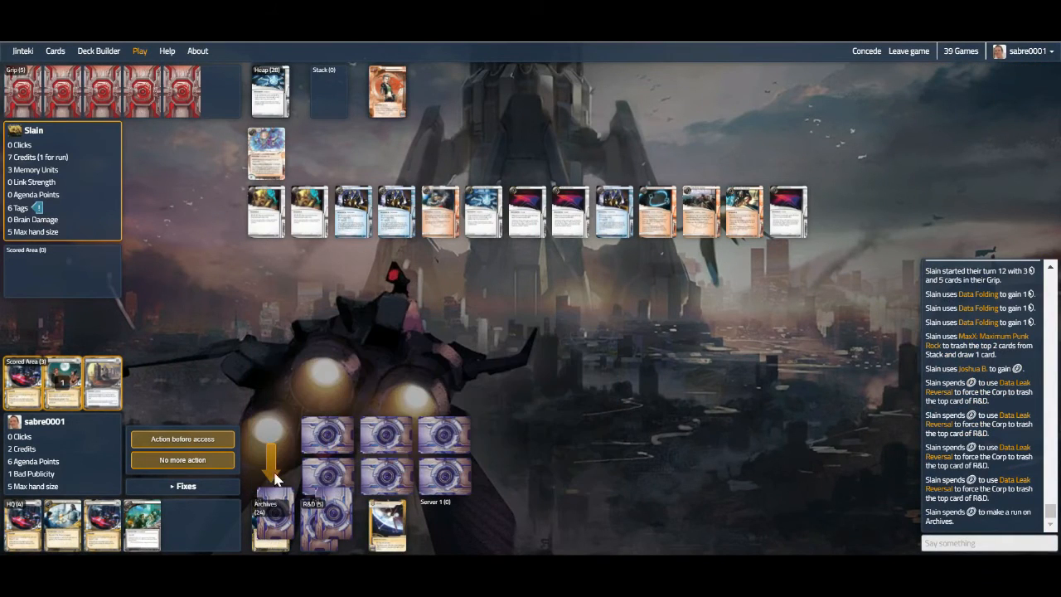
Pass during the Archives run, check the accessed cards and purge viruses with Cyberdex Virus Suite
left_click(182, 461)
left_click(176, 466)
left_click(265, 547)
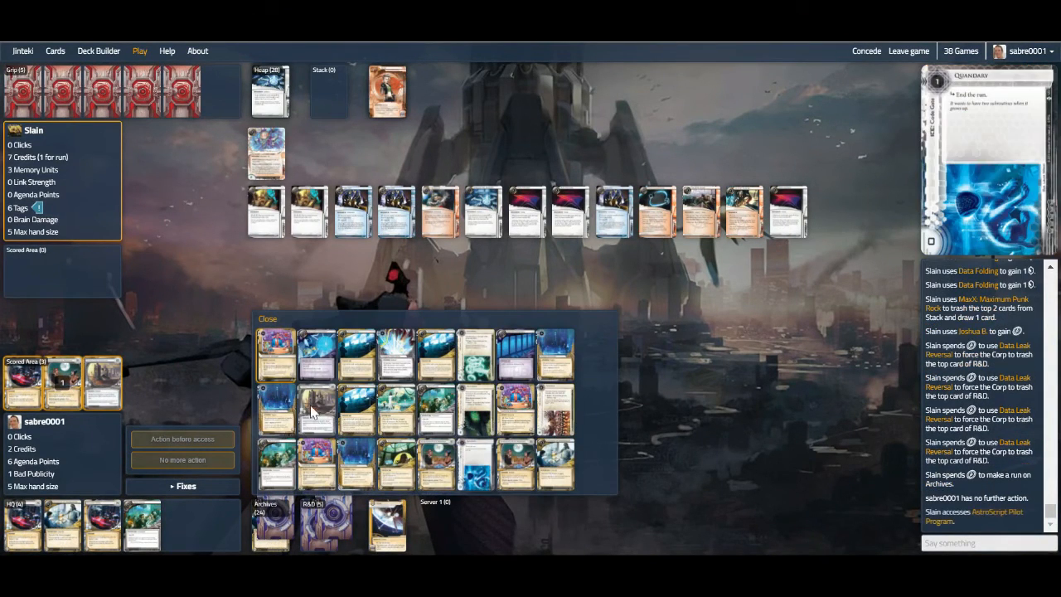
left_click(266, 320)
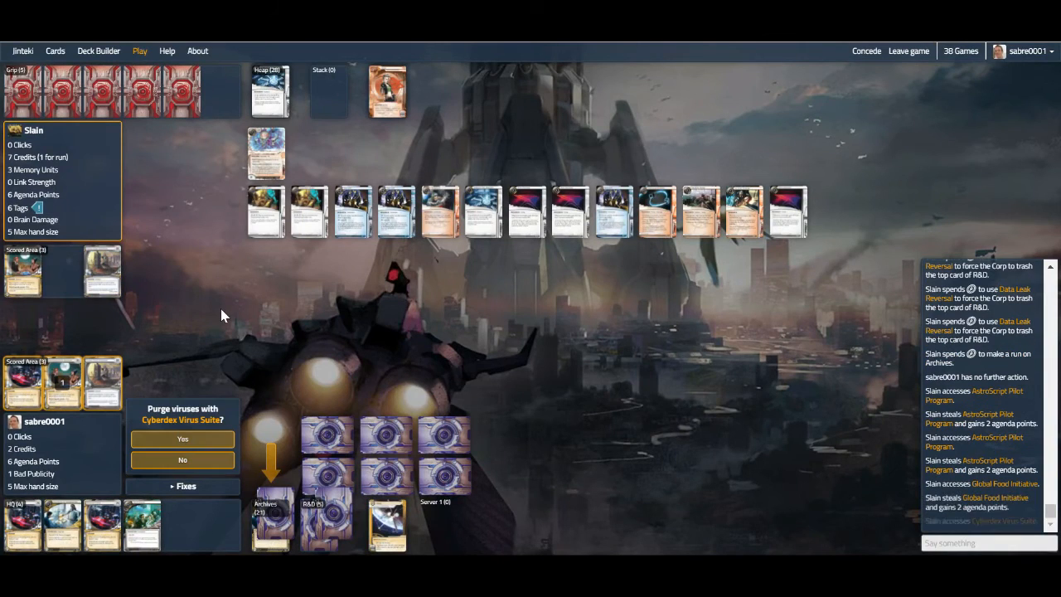
left_click(176, 440)
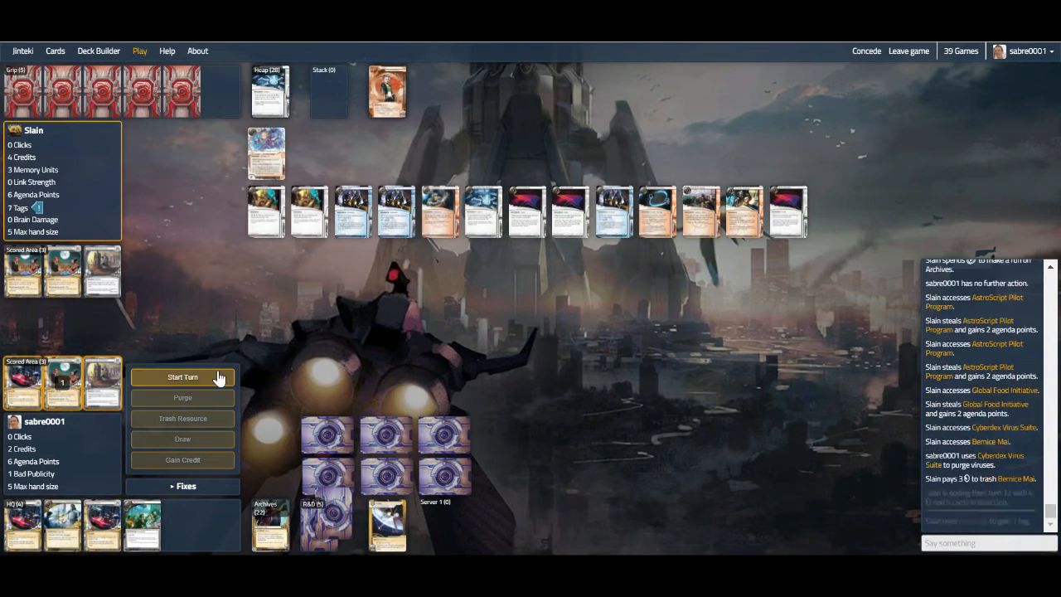
Start turn 13 and play Exchange of Information to win the game
left_click(184, 386)
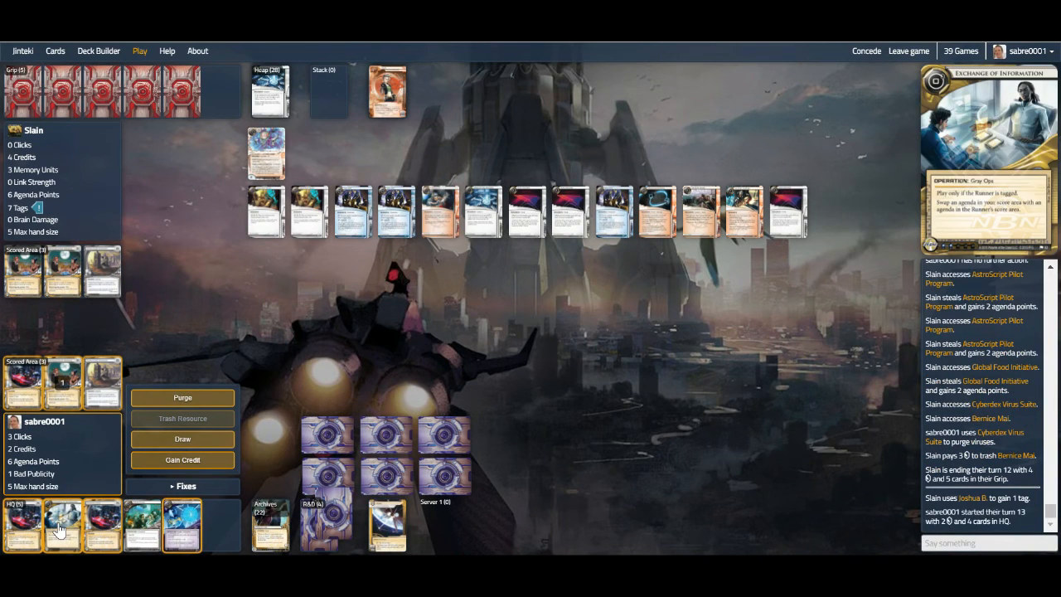
mouse_move(62, 525)
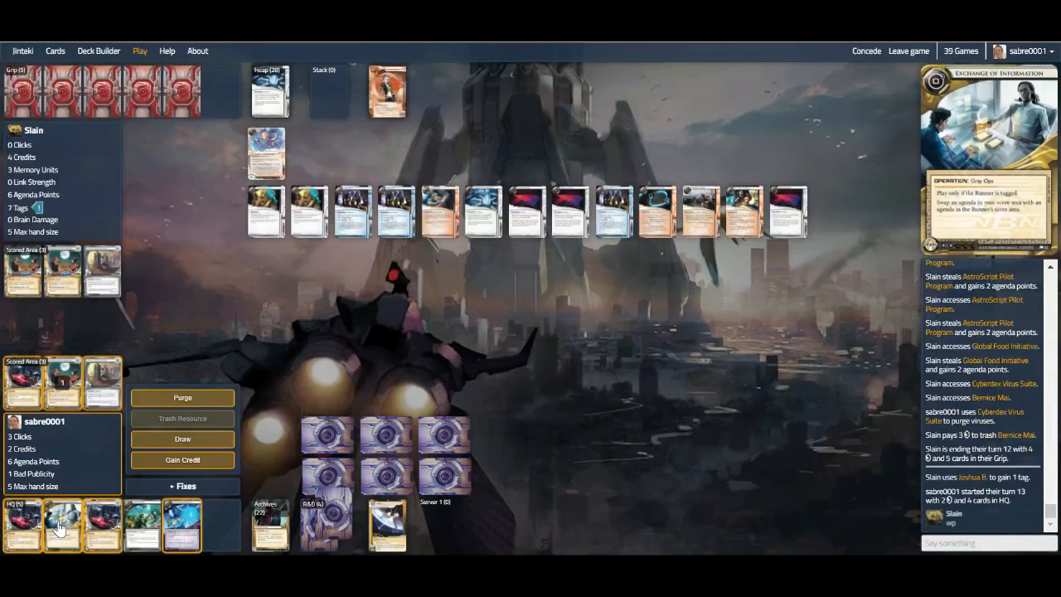
left_click(58, 527)
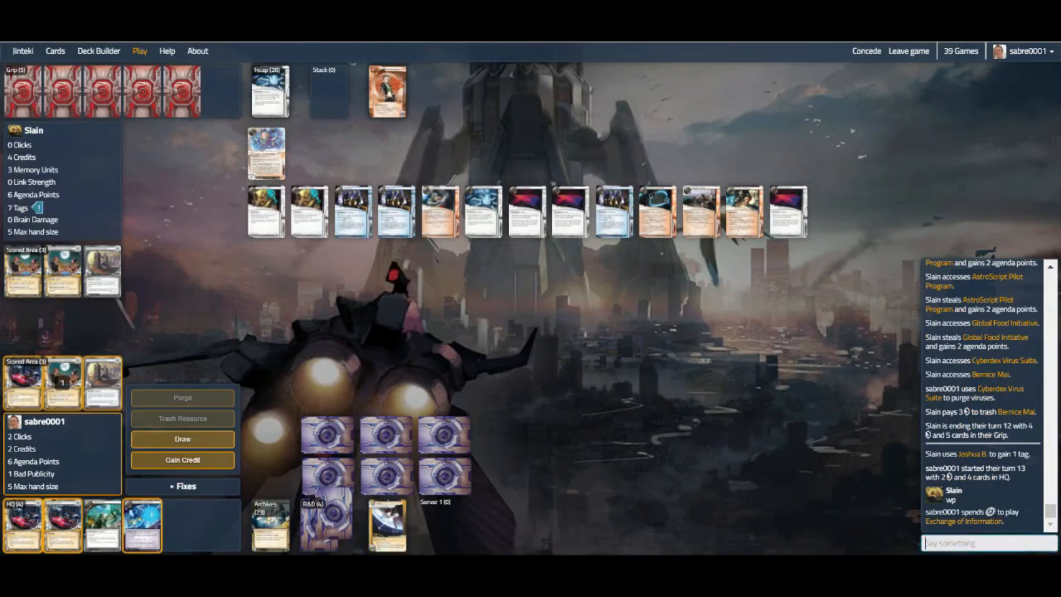
type("gg")
Send good-game and farewell chat messages to the opponent
key("Return")
type("whew")
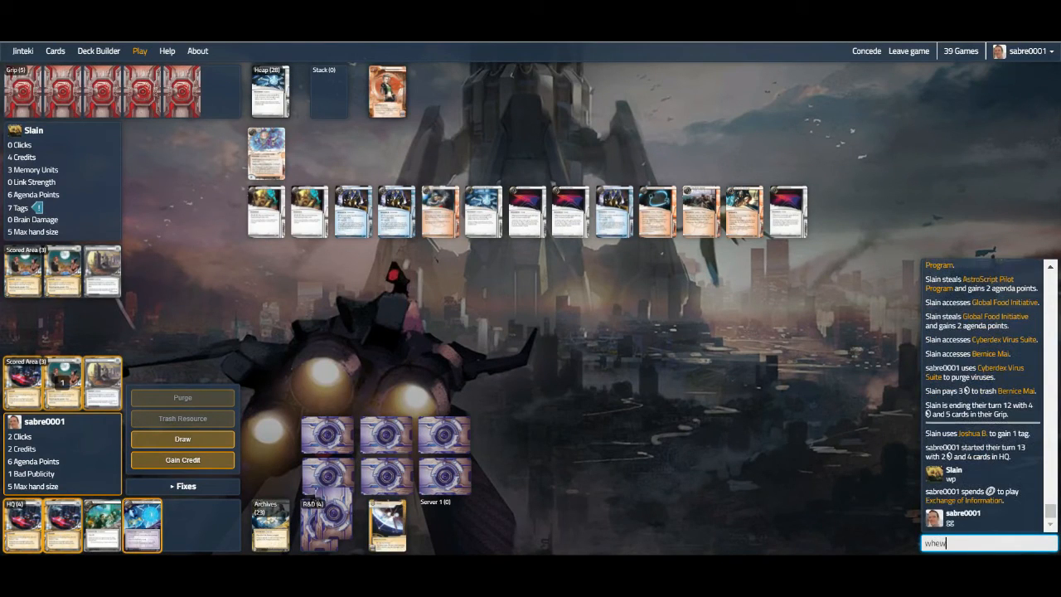
key("Return")
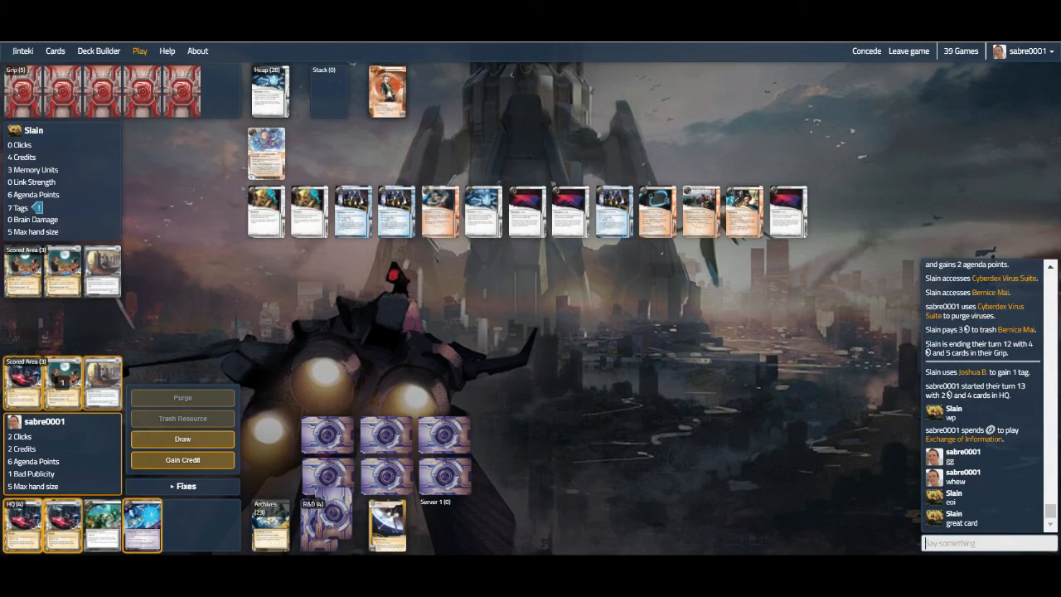
type("so good!")
key("Return")
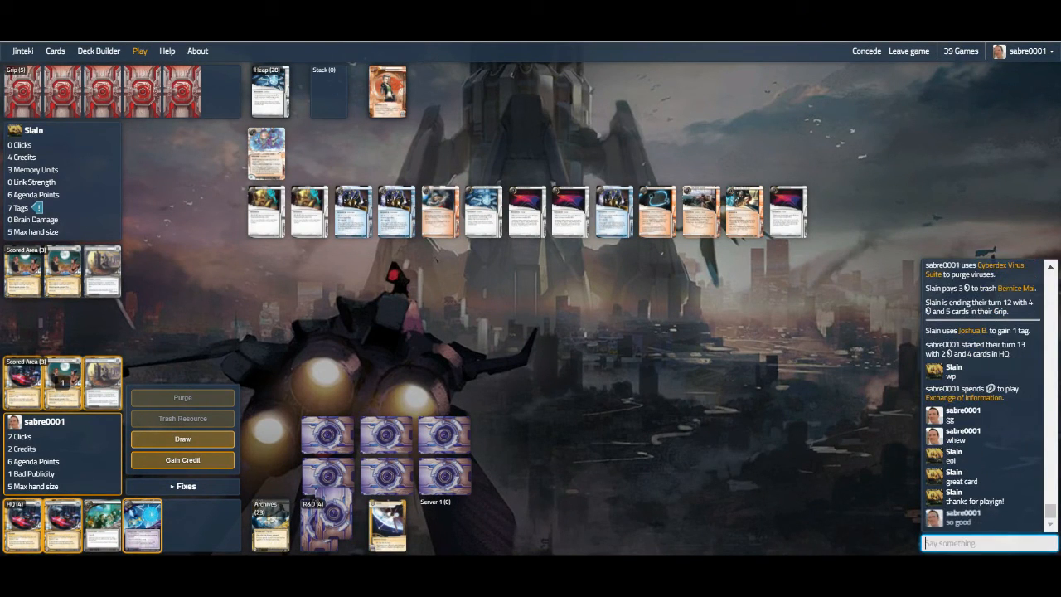
type("u2")
key("Return")
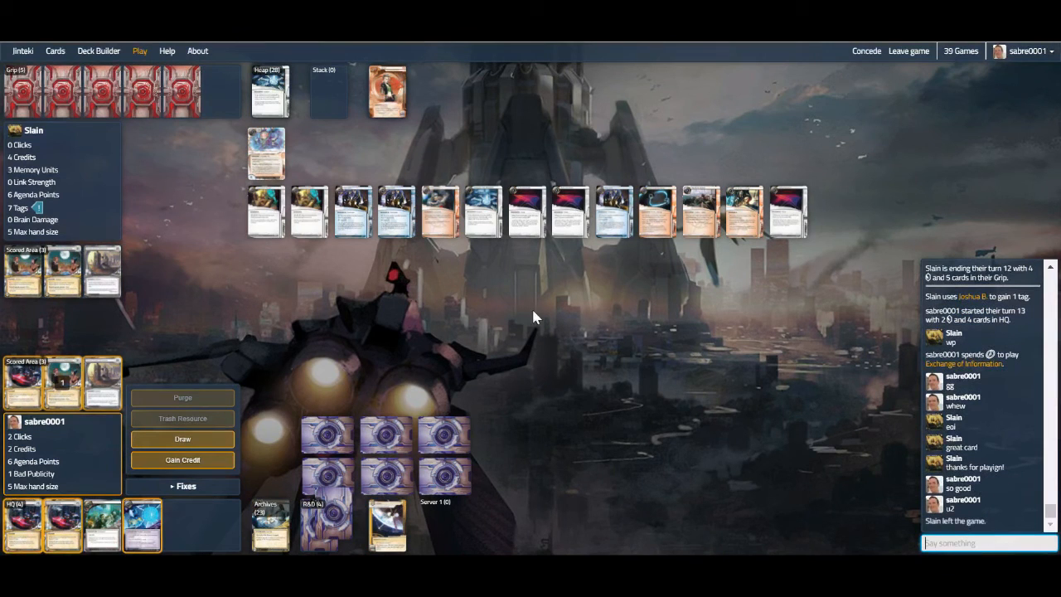
Flip the SYNC: Everything, Everywhere identity, then review the Archives cards and dismiss the view
left_click(509, 496)
mouse_move(387, 524)
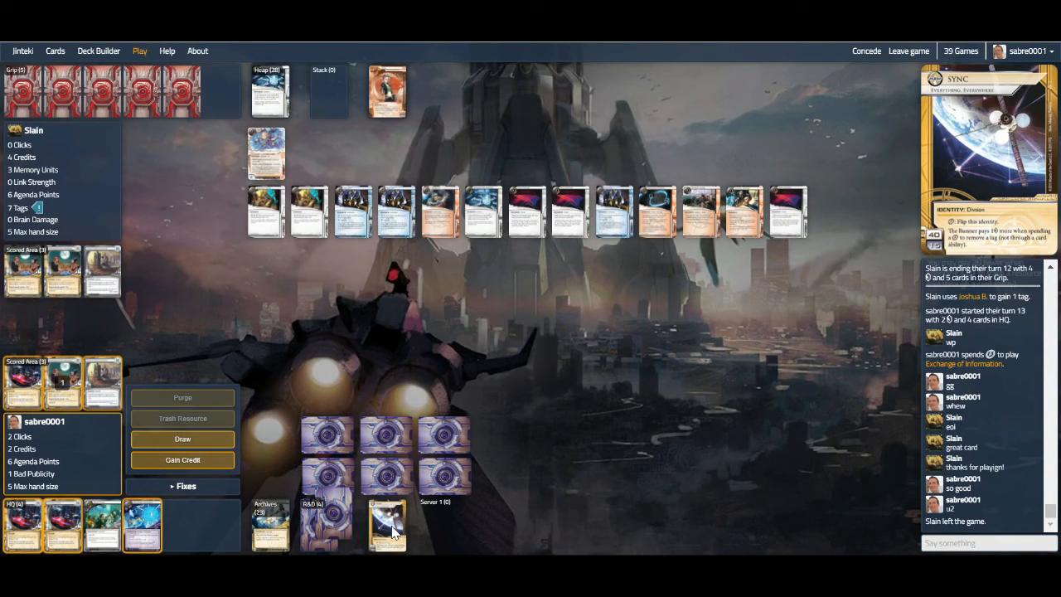
left_click(393, 531)
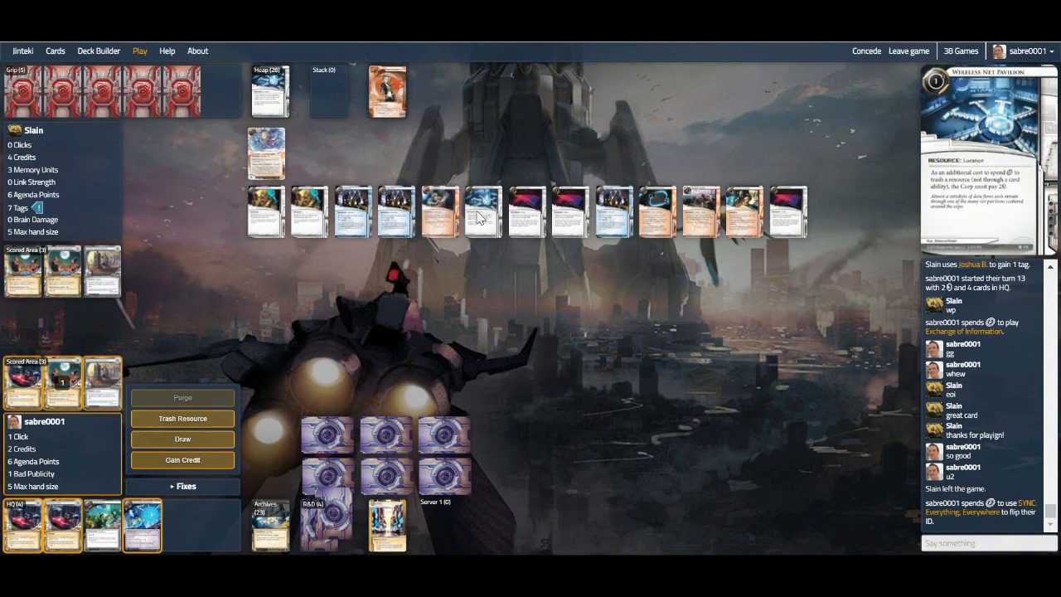
mouse_move(271, 525)
left_click(276, 543)
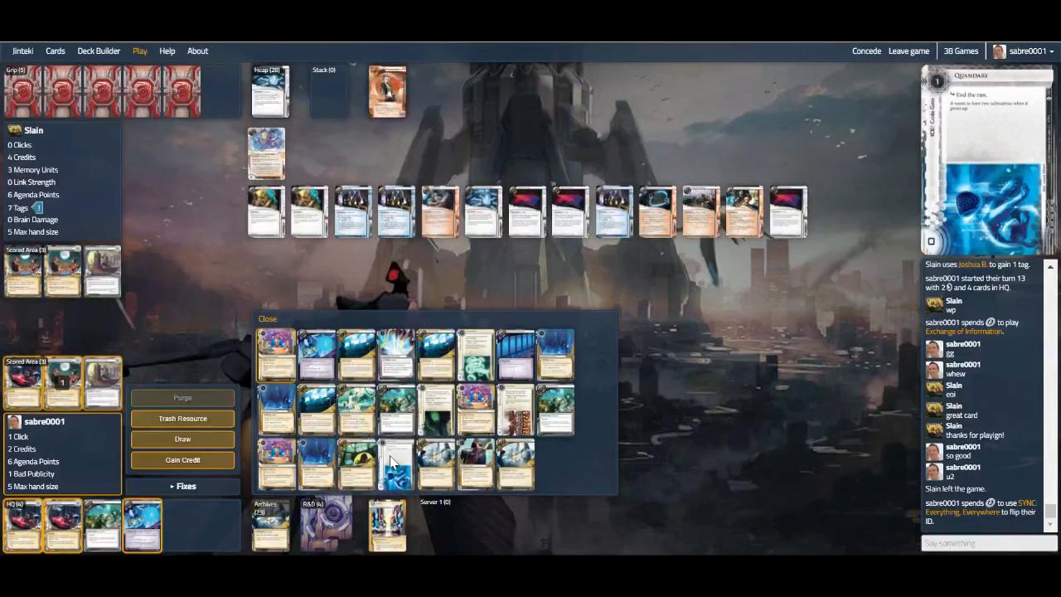
left_click(267, 319)
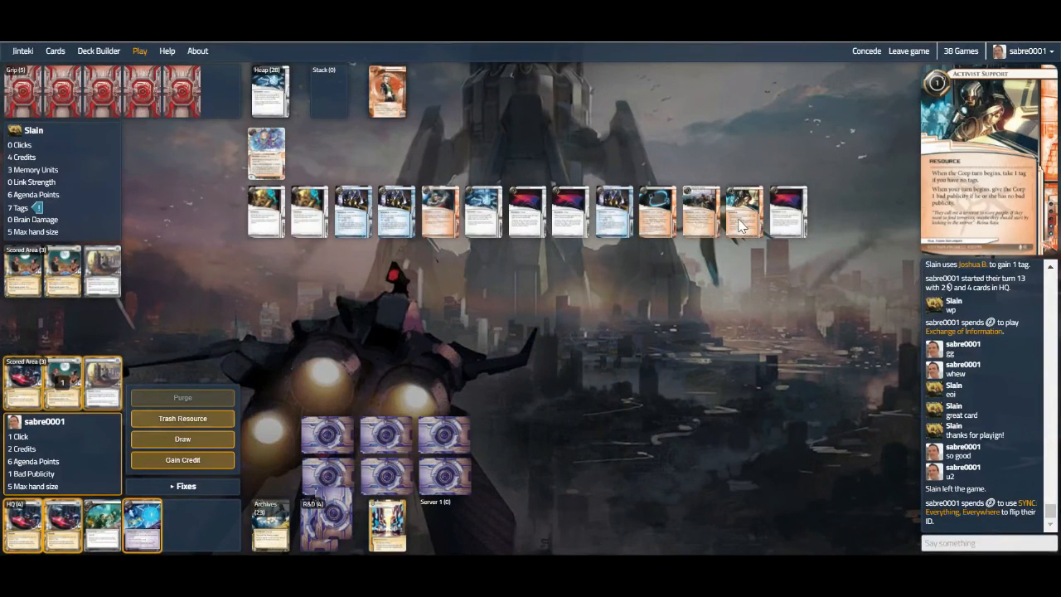